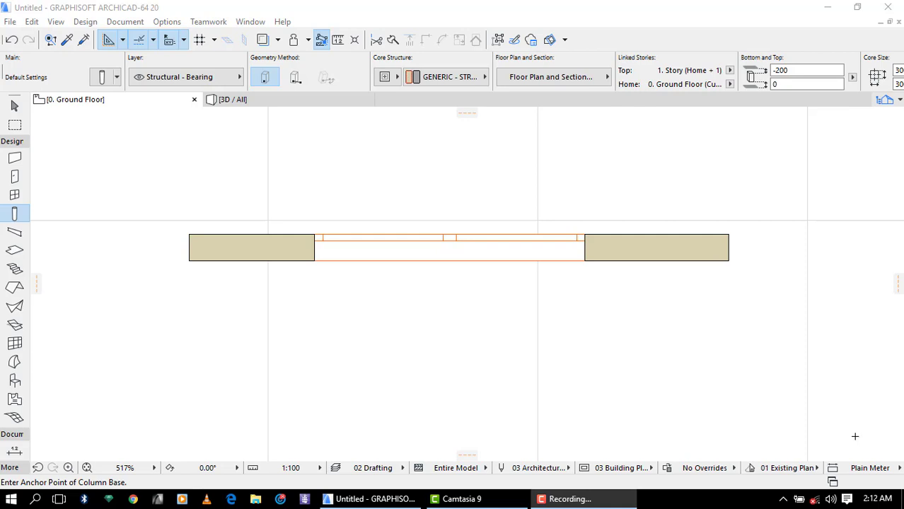
Step: Open the Column Default Settings dialog from the Column tool in the Toolbox
double_click(15, 213)
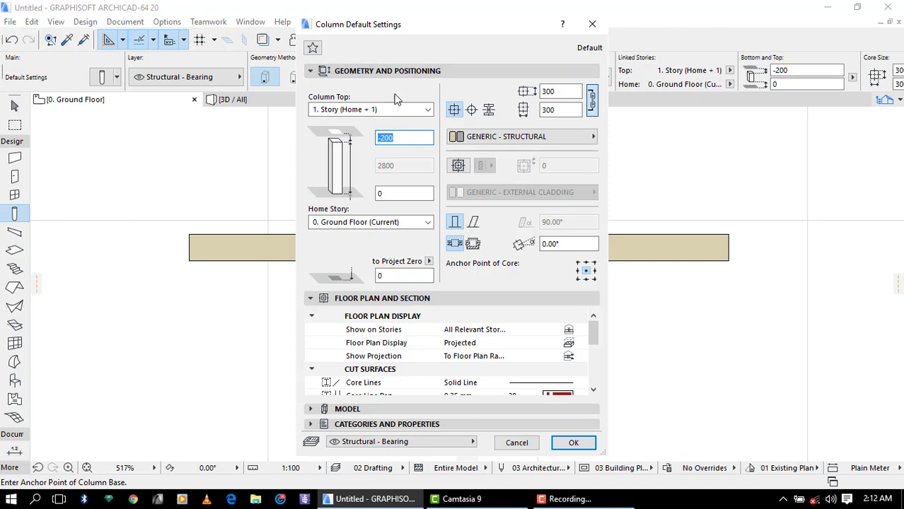
Step: Make new columns Not Linked at the top, 2800 tall, with a base offset of 0
click(379, 111)
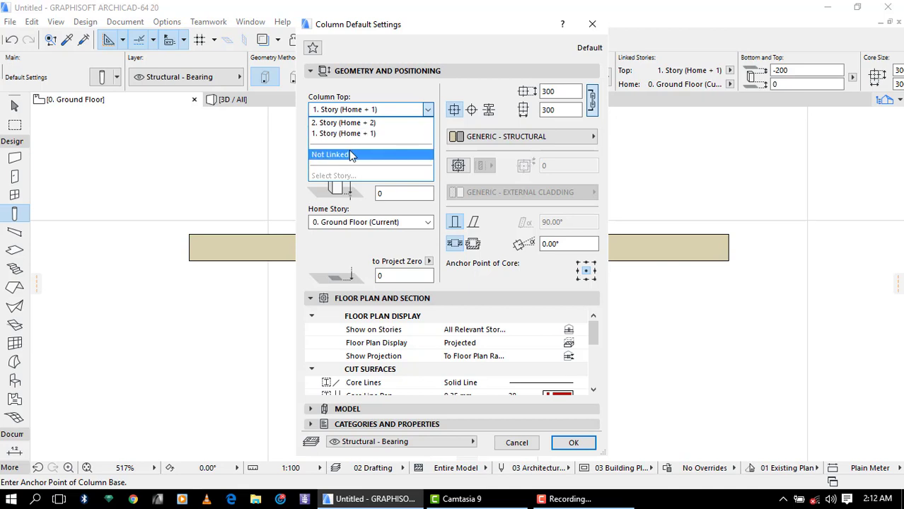
click(349, 154)
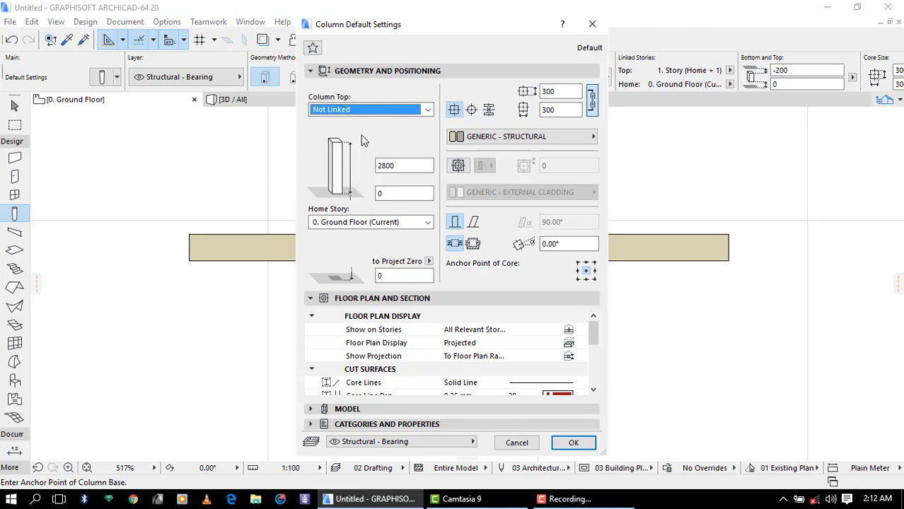
click(404, 165)
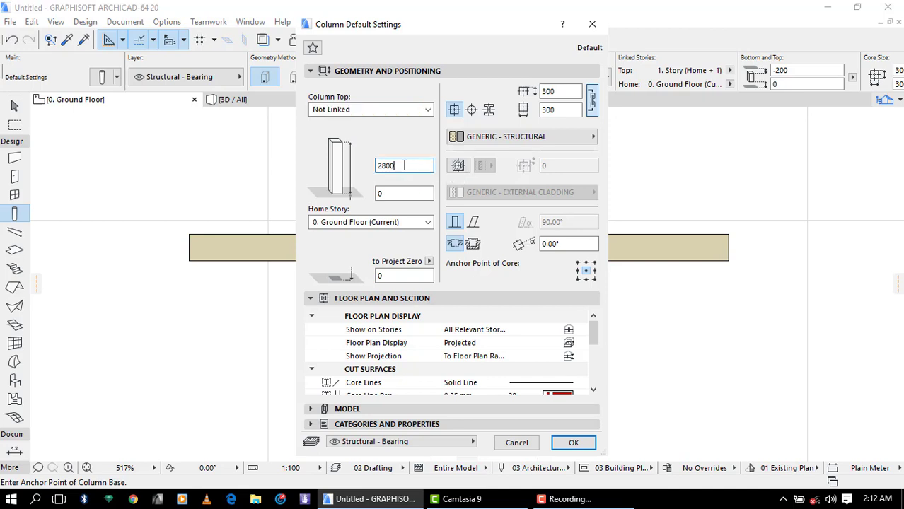
drag(405, 166, 378, 165)
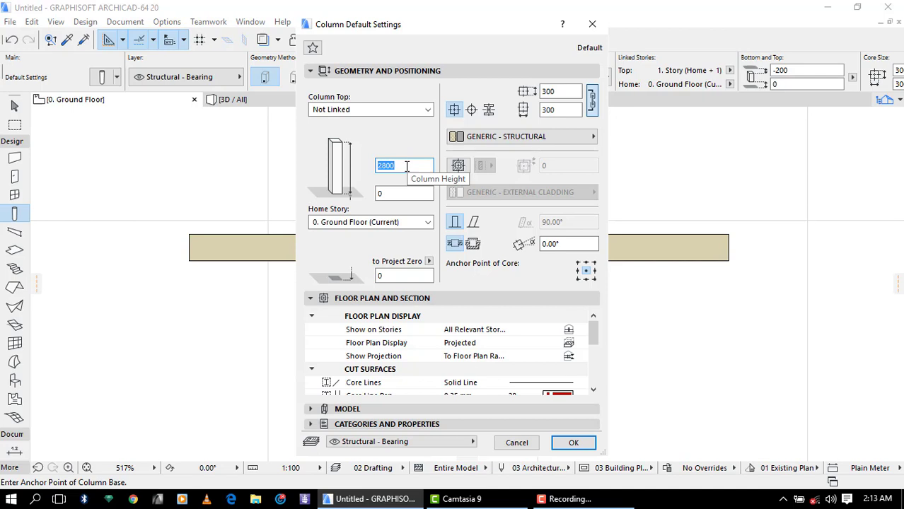
click(399, 192)
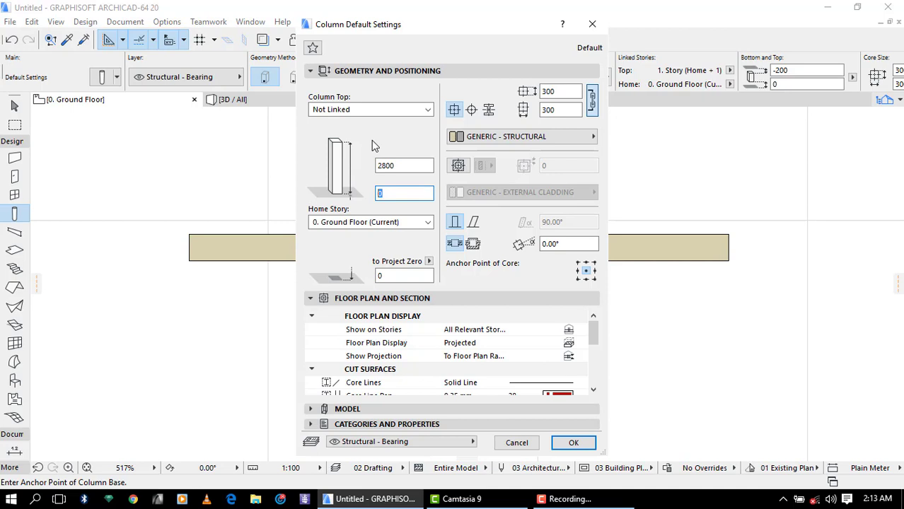
text(10)
key(Return)
key(BackSpace)
text(0)
key(Return)
Step: Confirm the column defaults and place a column near the wall's left end
click(574, 442)
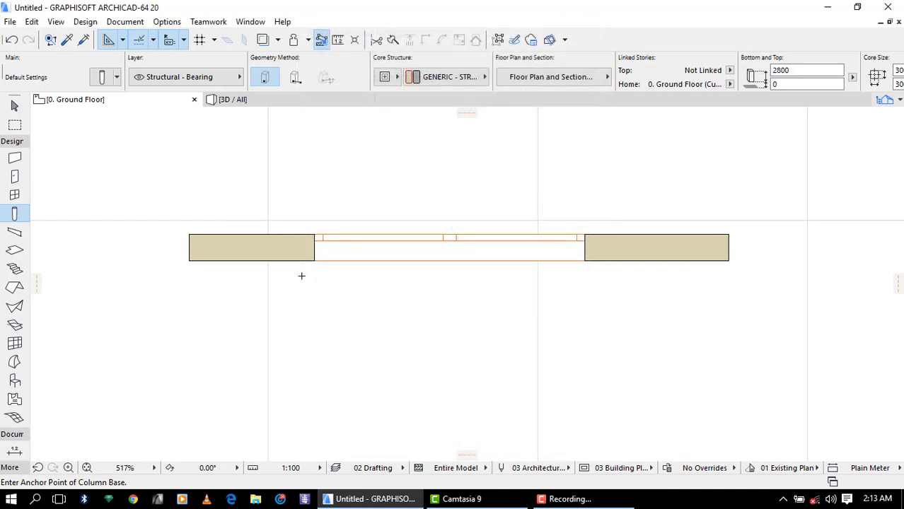
click(169, 247)
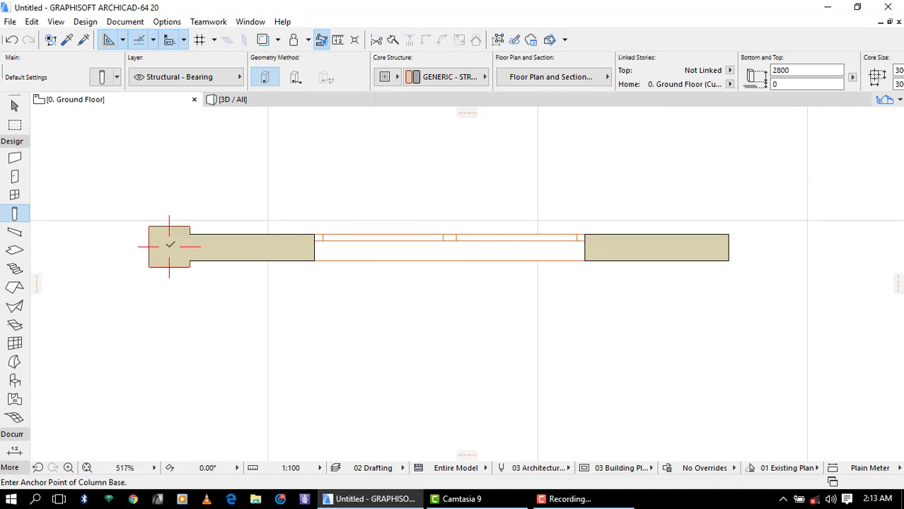
shift+click(170, 247)
click(170, 248)
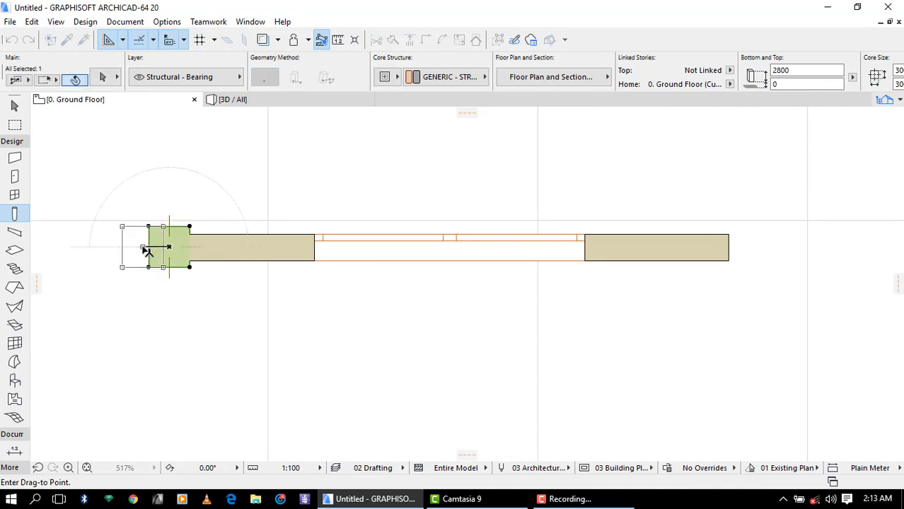
click(142, 248)
Step: Move the column with Ctrl+D until it sits exactly flush with the wall end
key(ctrl+d)
click(170, 248)
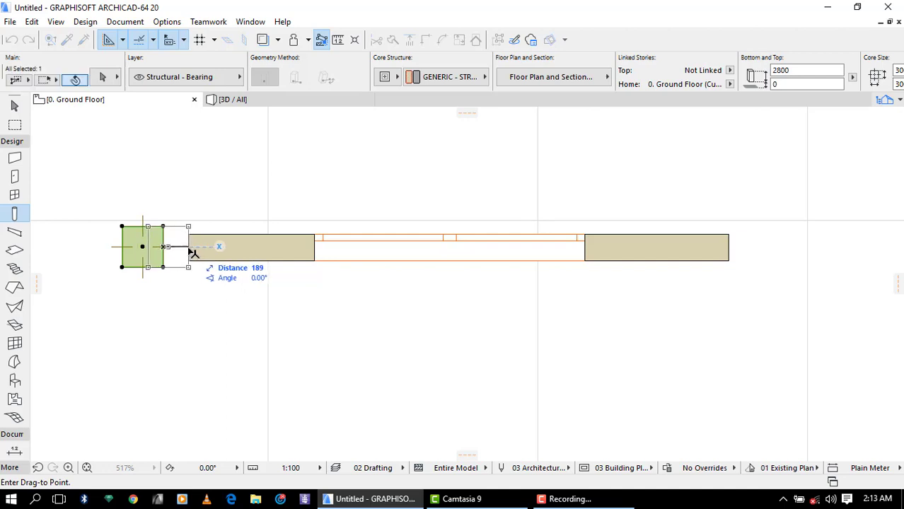
click(195, 247)
scroll(189, 239, up, 5)
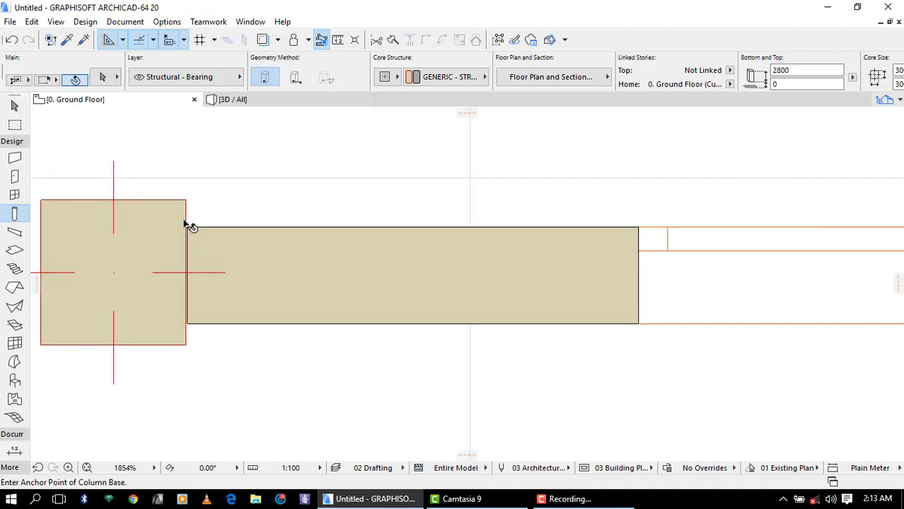
shift+click(187, 226)
scroll(187, 229, up, 3)
key(ctrl+d)
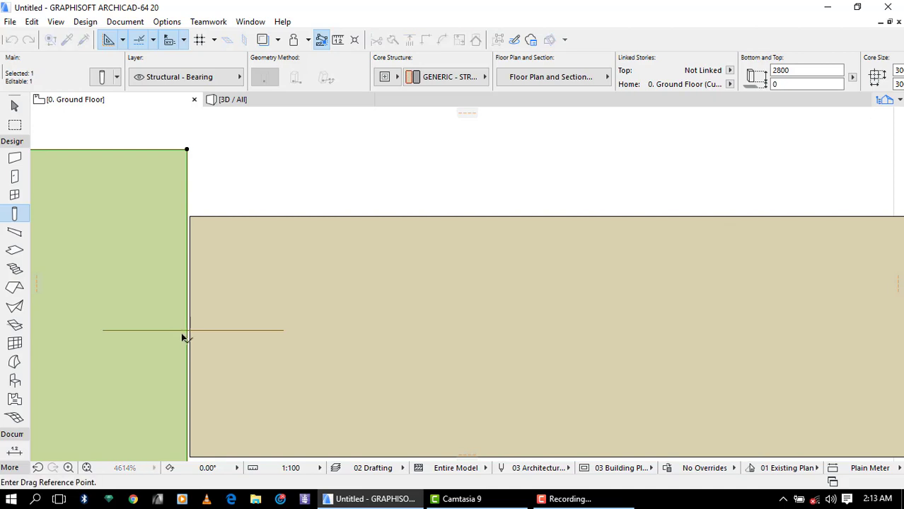
click(187, 330)
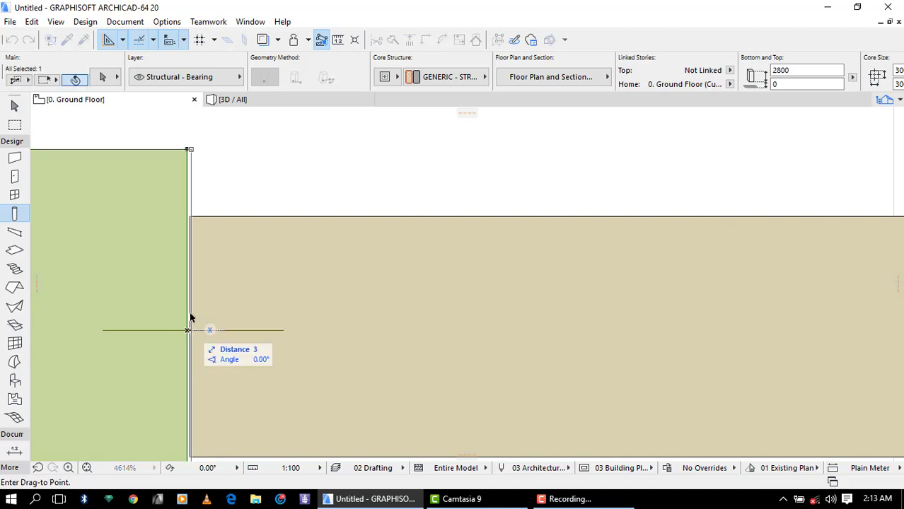
click(191, 221)
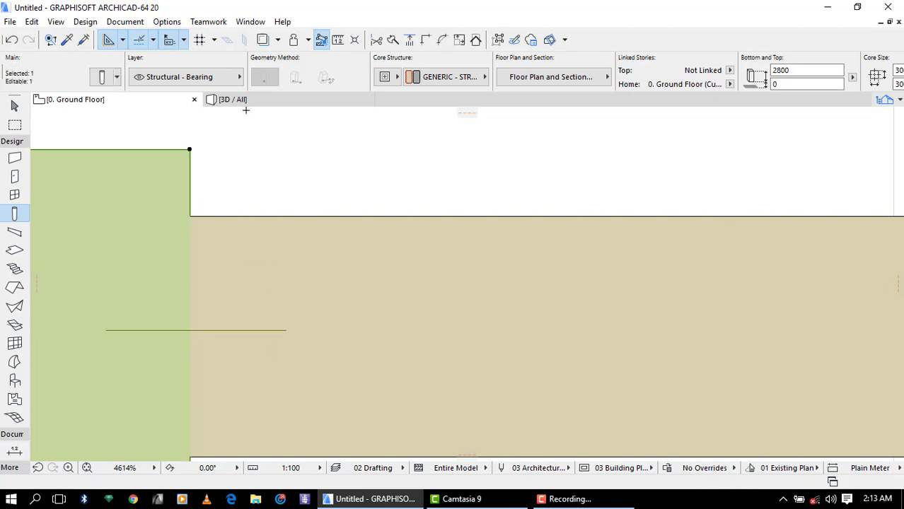
scroll(266, 166, down, 3)
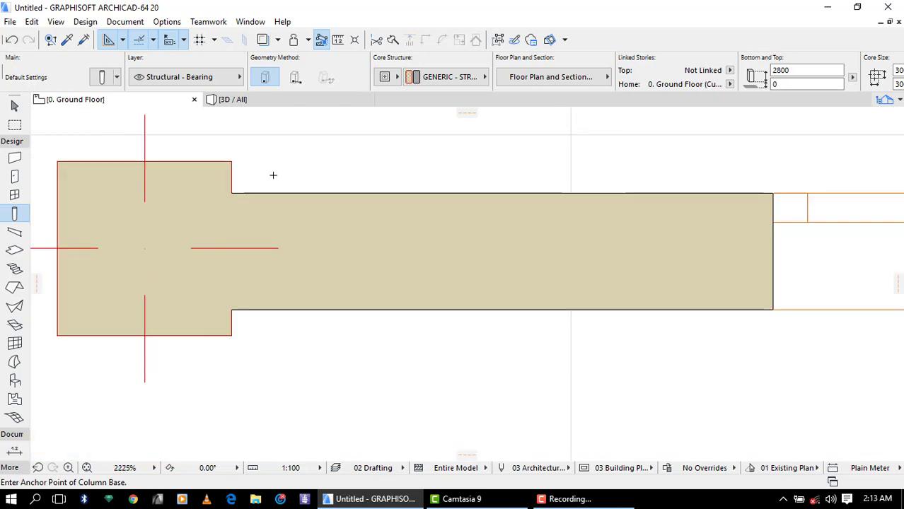
Step: Switch to the 3D view, orbit the model, and check the wall's height
click(260, 102)
click(437, 263)
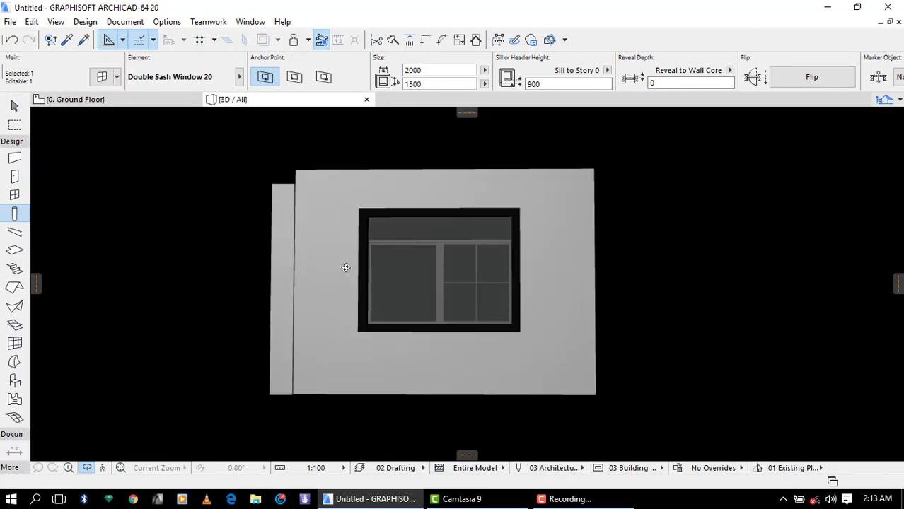
drag(345, 268, 298, 236)
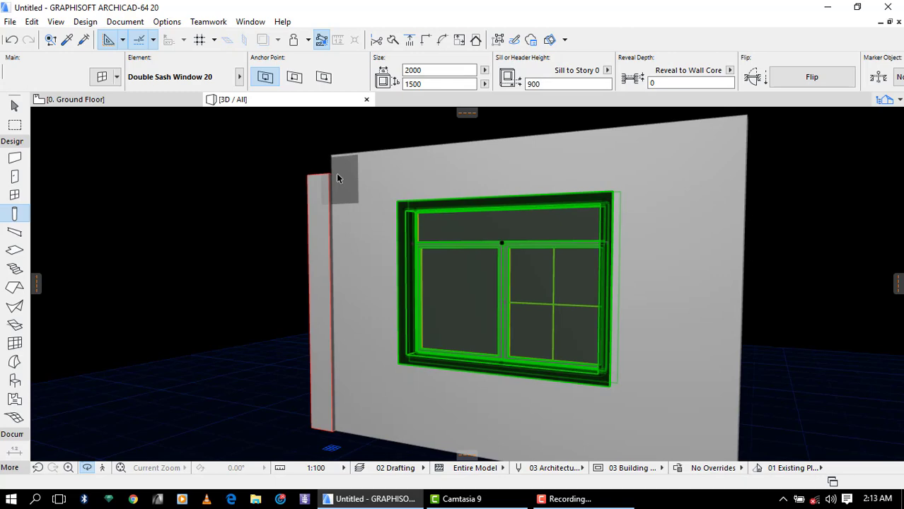
click(349, 161)
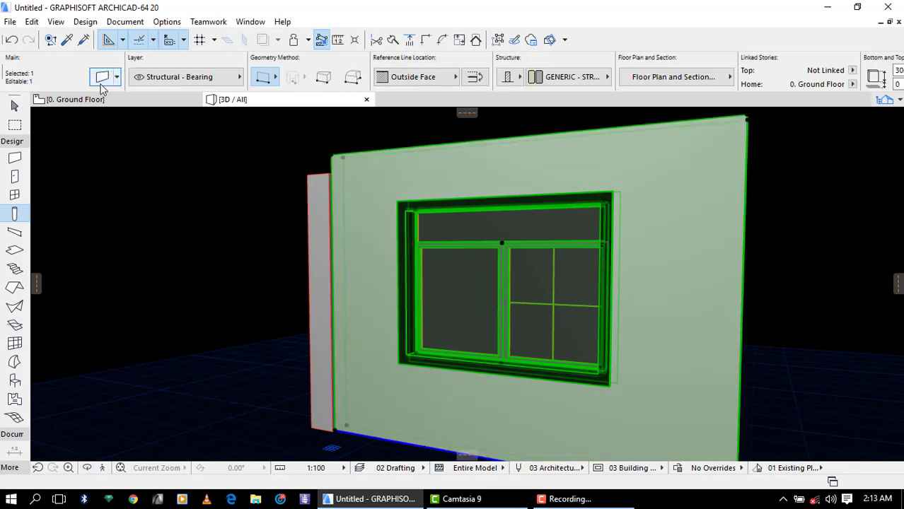
scroll(176, 77, down, 5)
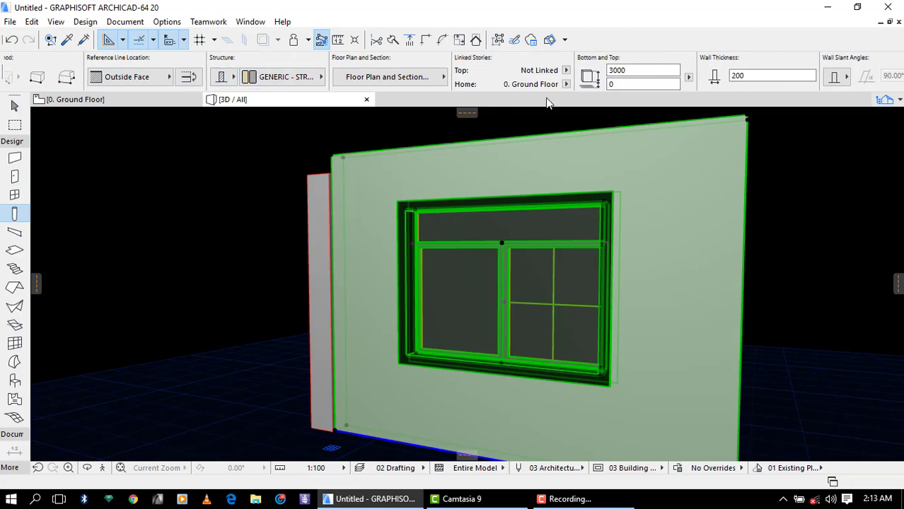
key(Escape)
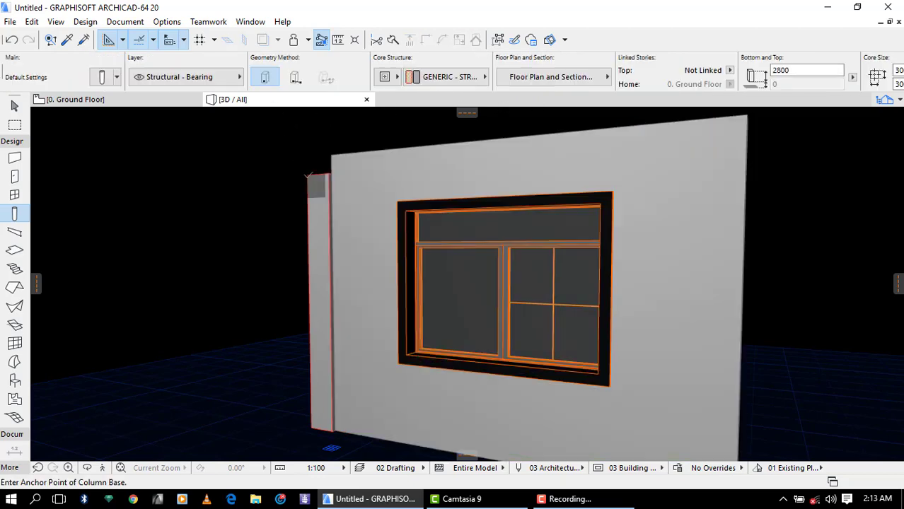
Step: Set the column's top height to 3000 in the Info Box
click(309, 175)
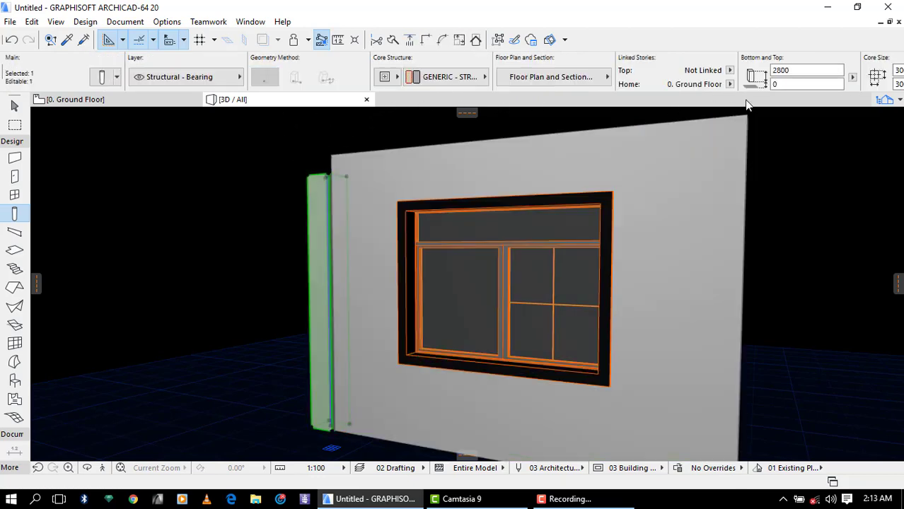
click(778, 72)
text(3000)
key(Return)
key(Escape)
Step: Return to the ground floor plan and pan to centre the column
click(135, 99)
scroll(325, 212, down, 3)
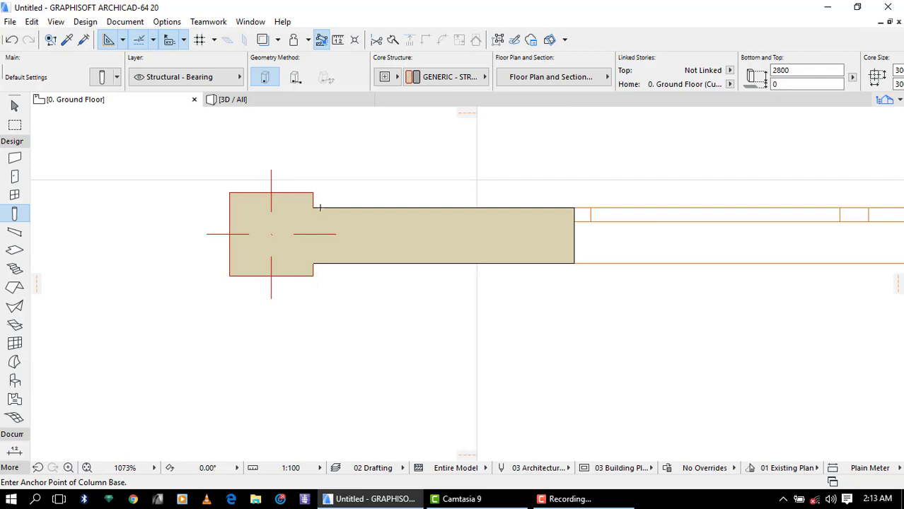
middle_drag(313, 203, 399, 210)
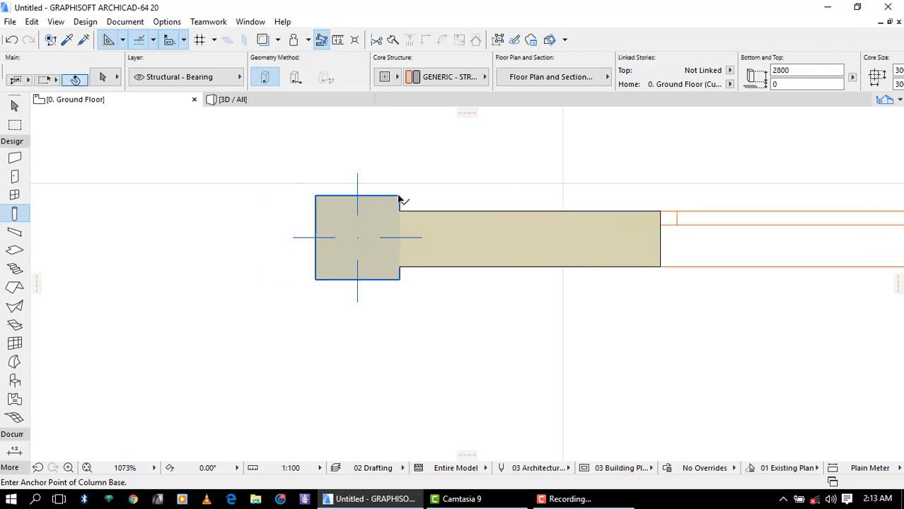
right_click(399, 197)
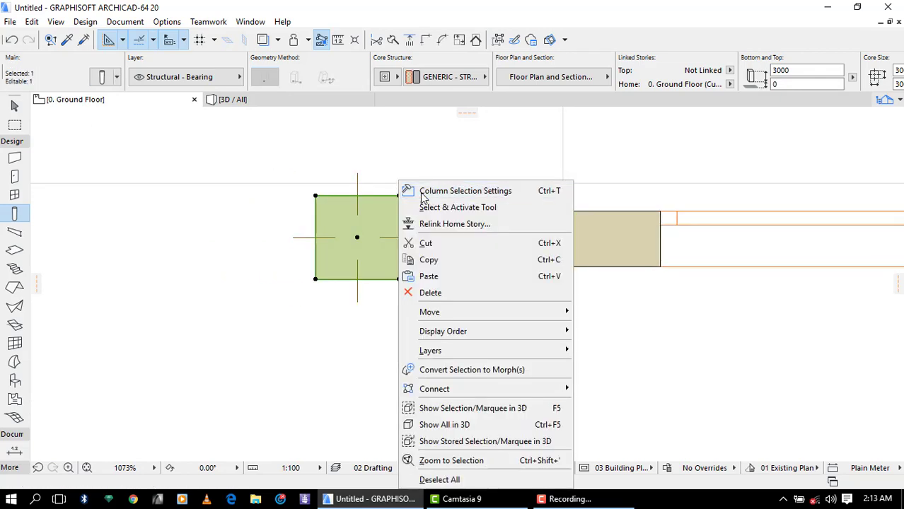
Step: Unlink the column's core dimensions and change them from square to 250 x 300
click(419, 192)
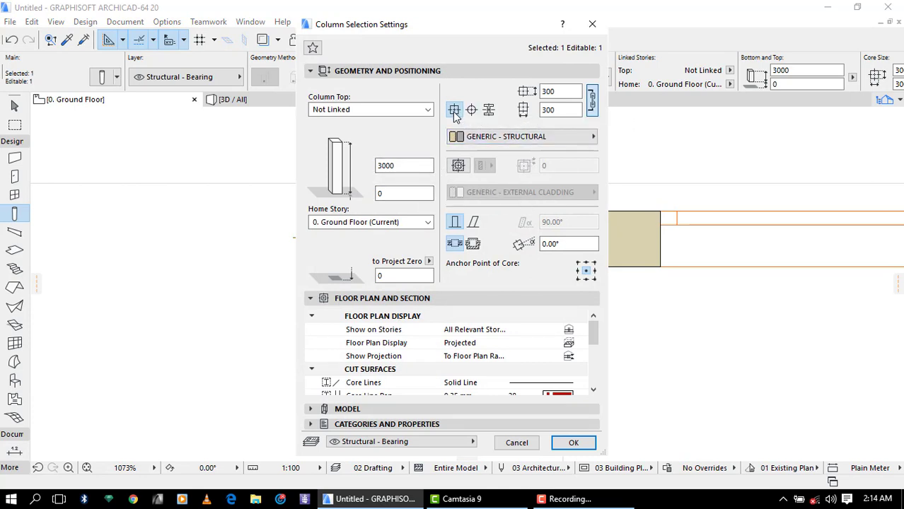
click(567, 94)
click(558, 110)
click(559, 110)
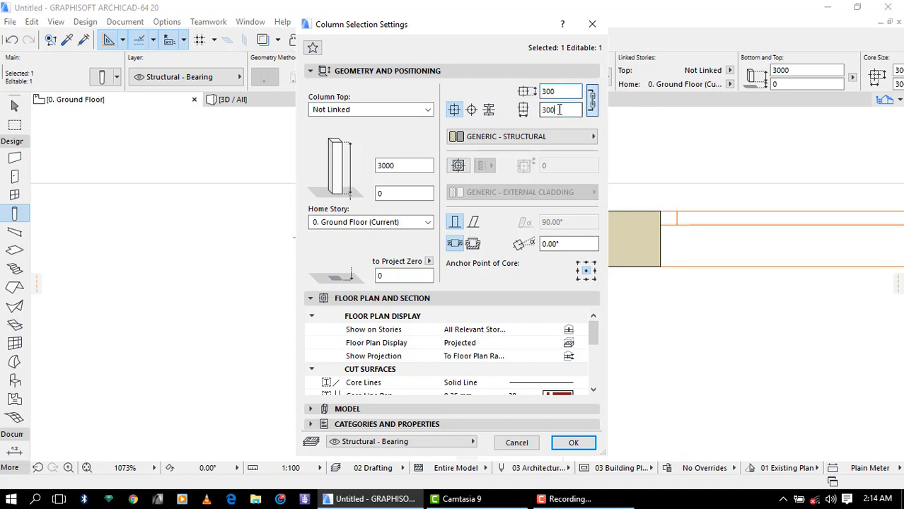
double_click(575, 110)
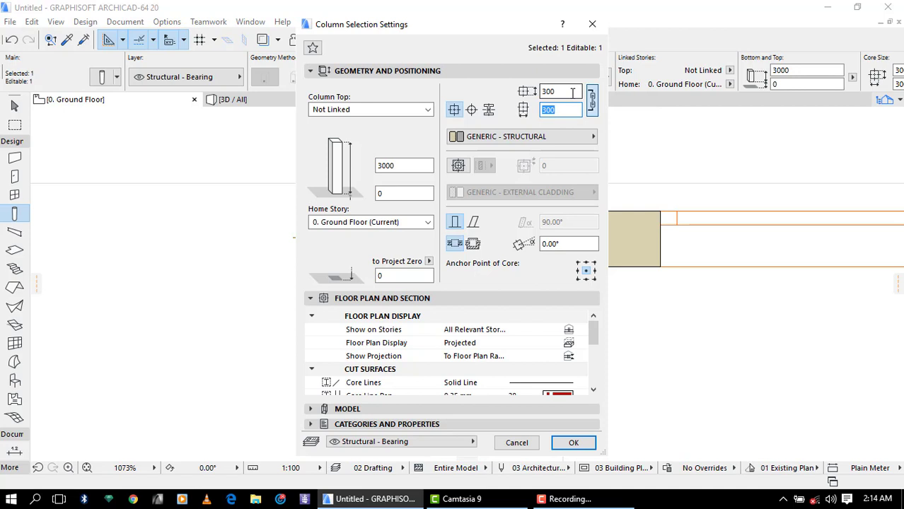
click(572, 93)
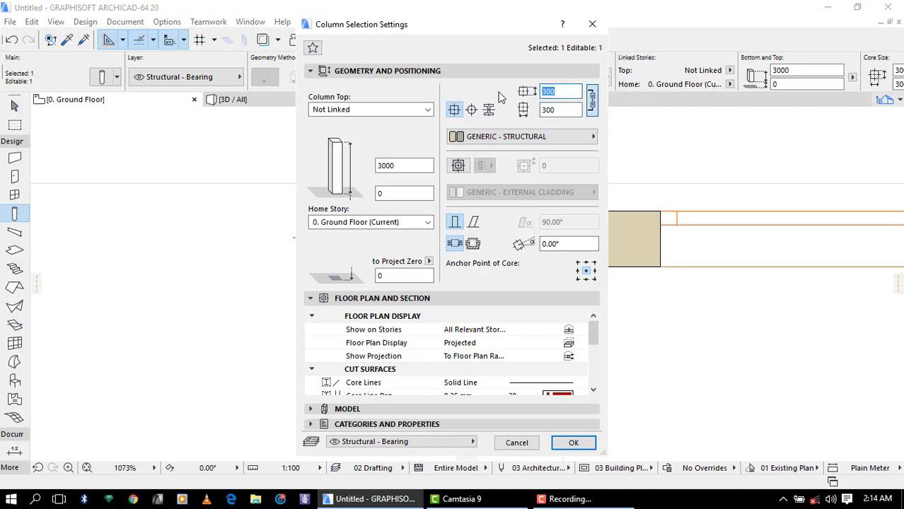
key(BackSpace)
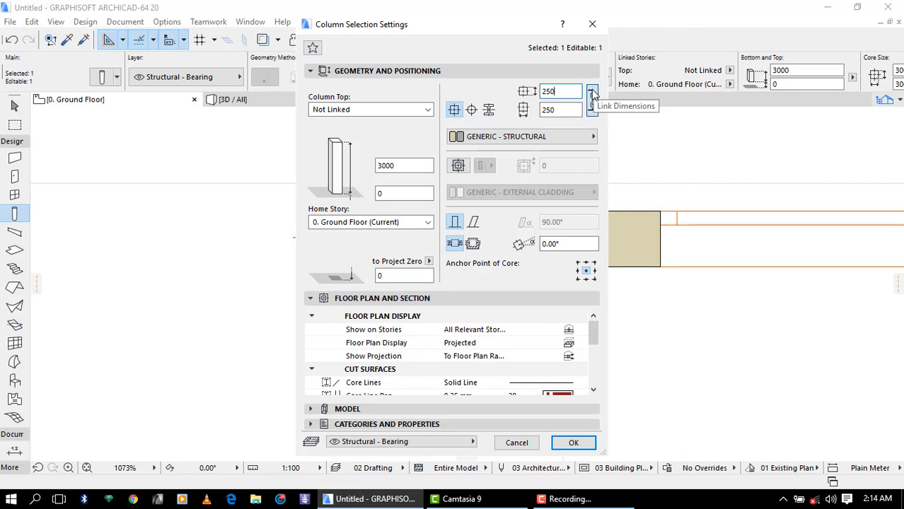
click(593, 94)
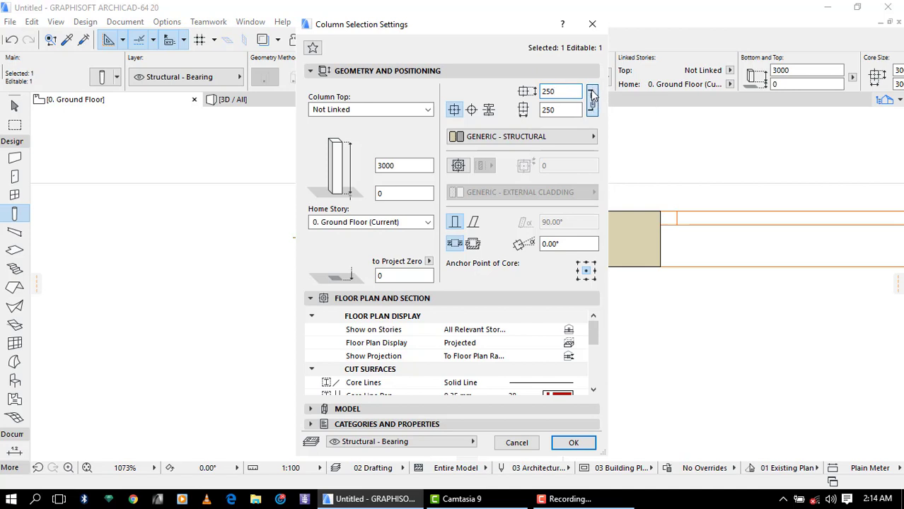
double_click(559, 110)
text(300)
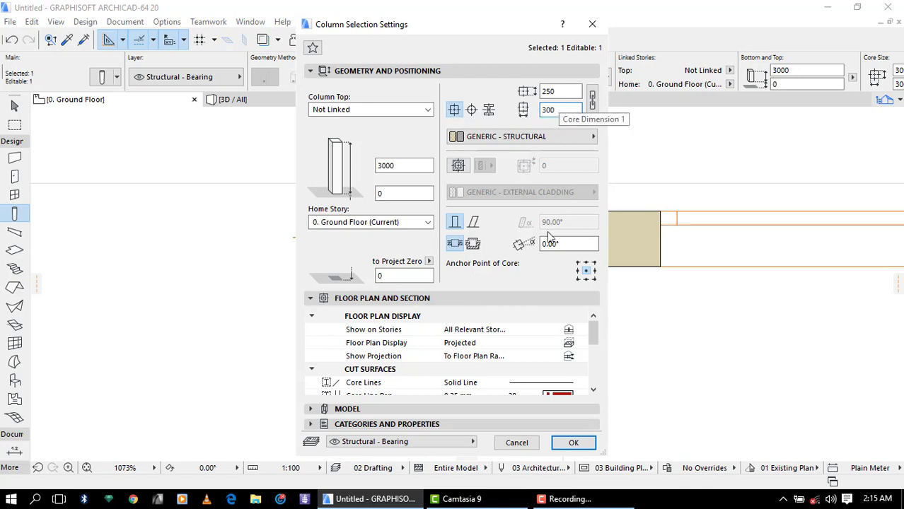
click(574, 443)
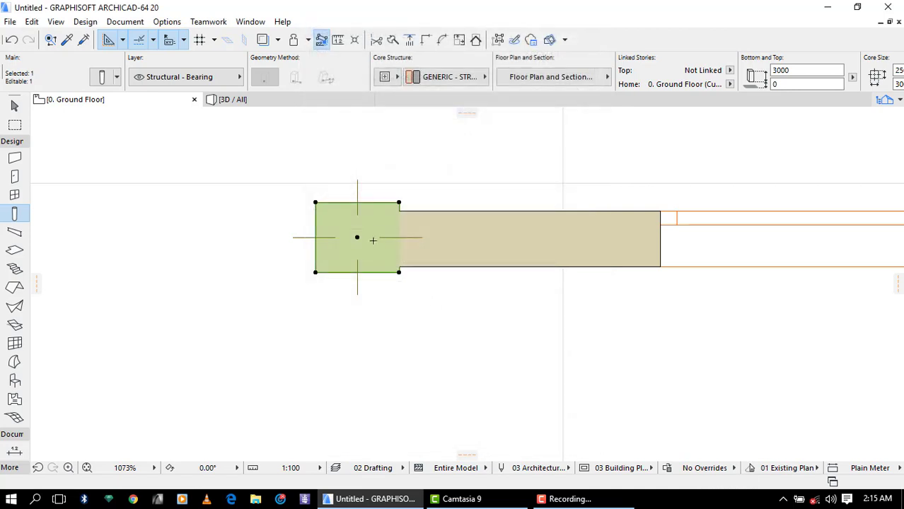
scroll(387, 209, up, 3)
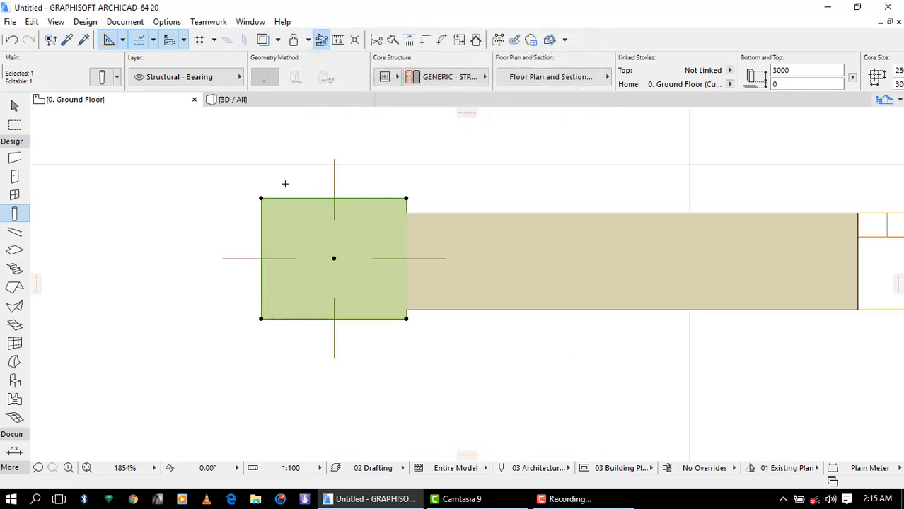
Step: In 3D, orbit and zoom to the wall corner, then open the corner column's selection settings
click(240, 99)
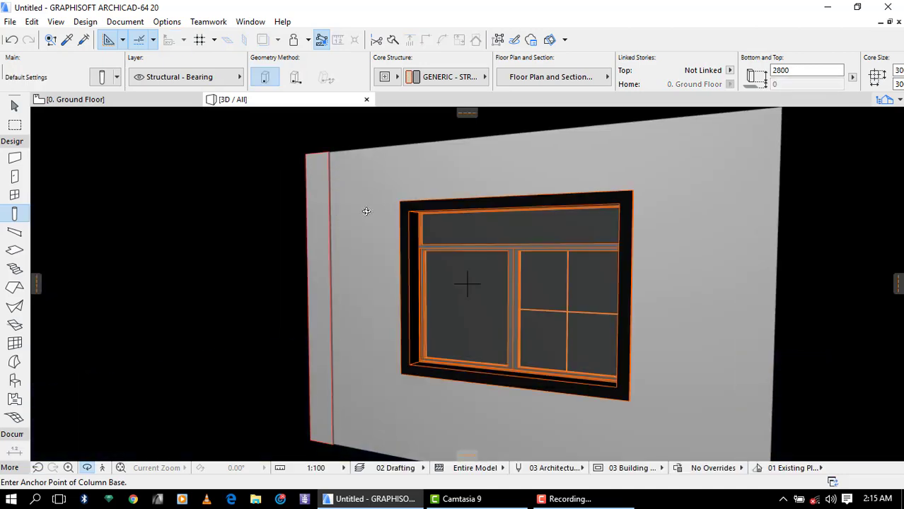
shift+middle_drag(365, 210, 318, 161)
scroll(252, 135, up, 5)
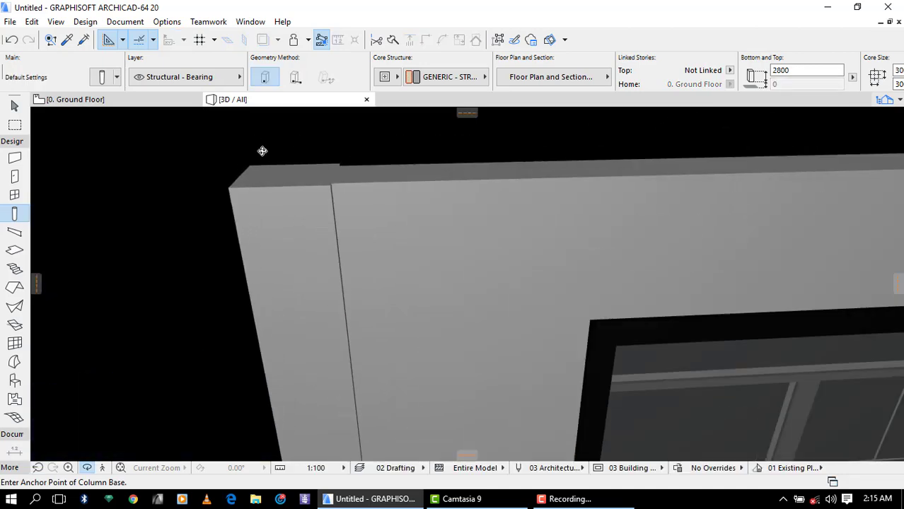
click(229, 188)
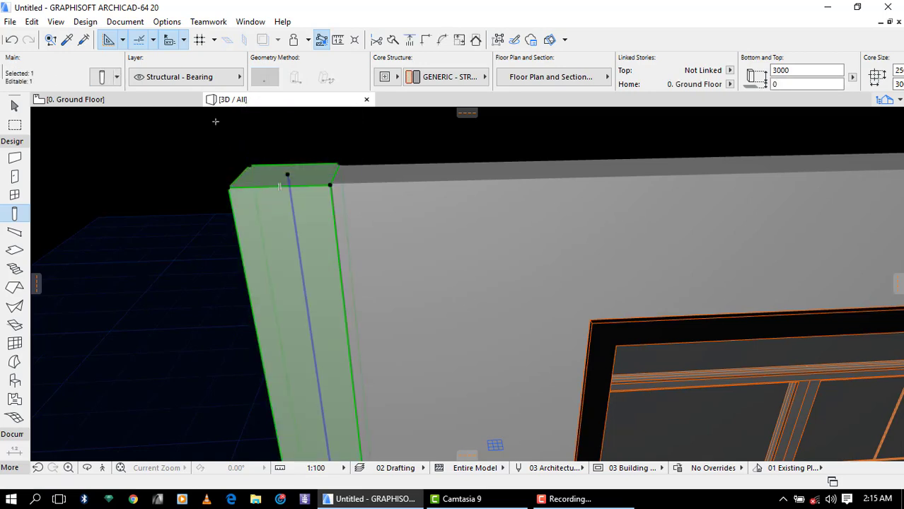
click(104, 79)
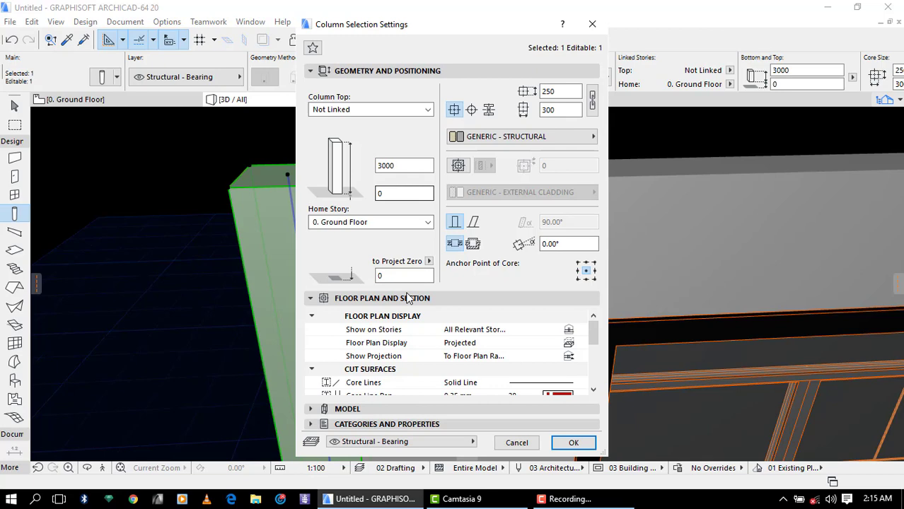
Step: Turn on Override Surface in the column's Model panel and pick Lino - Gray
click(348, 409)
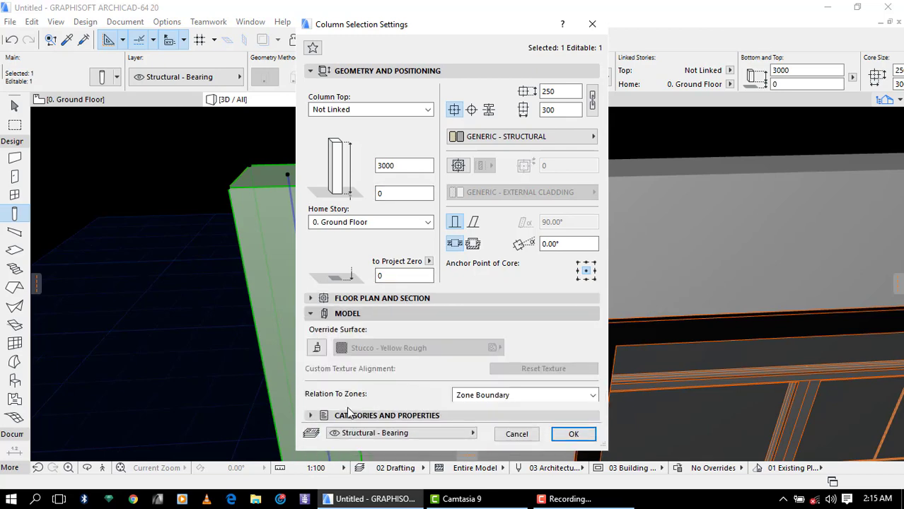
click(319, 350)
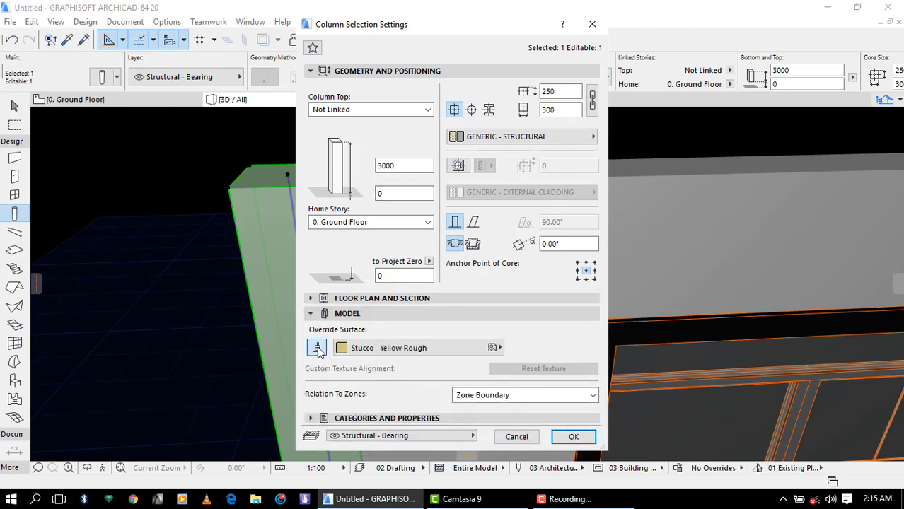
click(363, 354)
scroll(555, 277, up, 2)
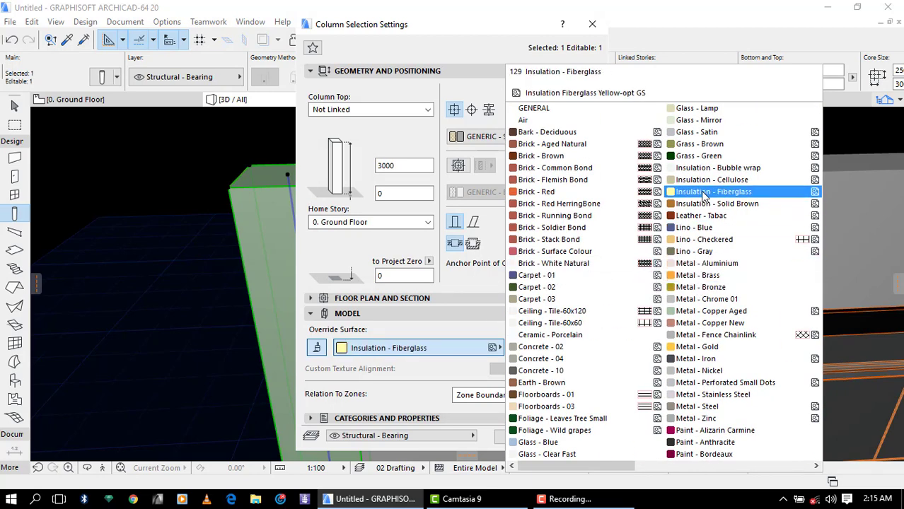
click(694, 254)
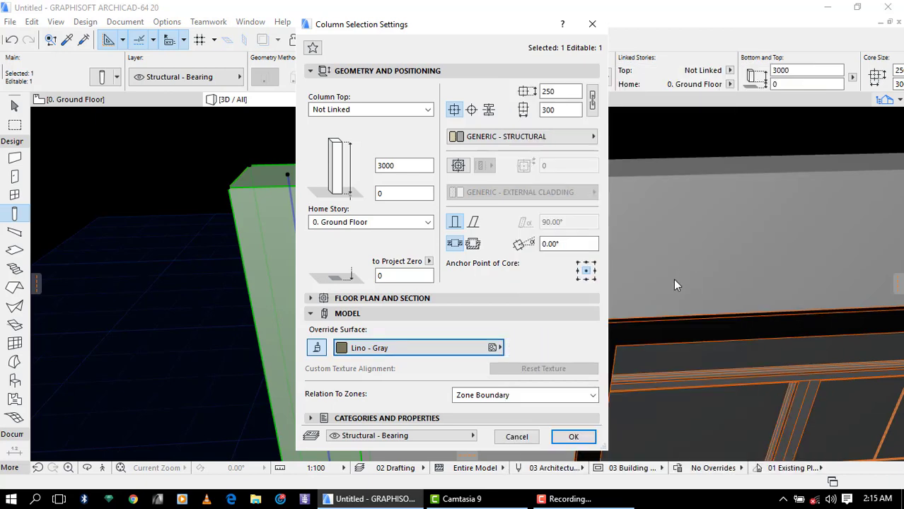
click(578, 437)
Step: Deselect the column, select the wall, and open its settings with Ctrl+T
scroll(339, 205, up, 3)
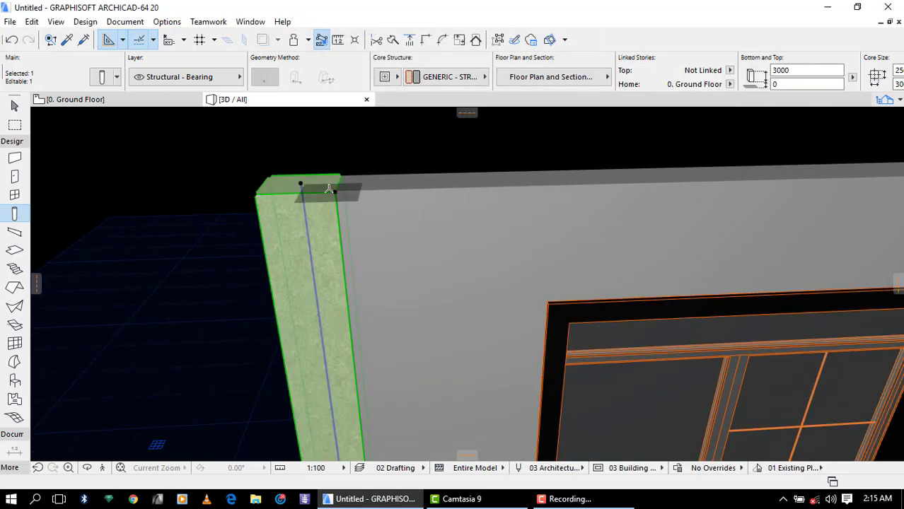
key(Escape)
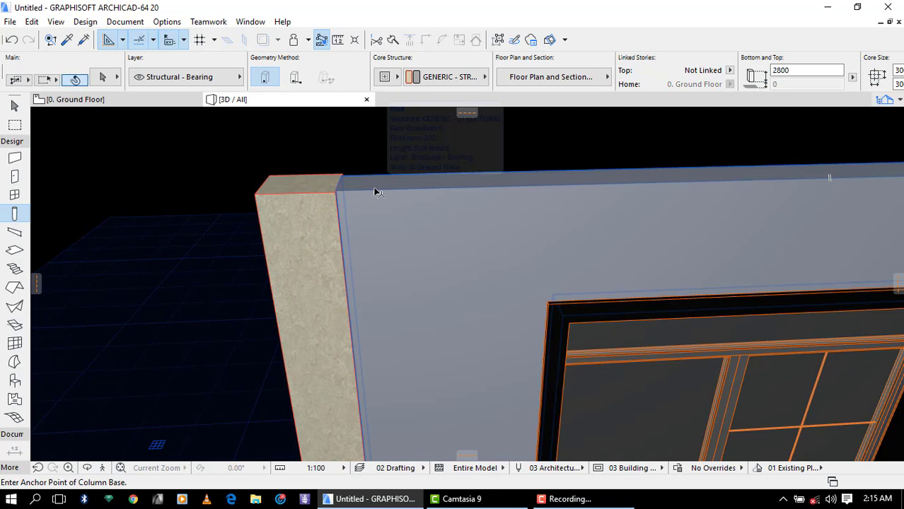
shift+click(377, 192)
key(ctrl+t)
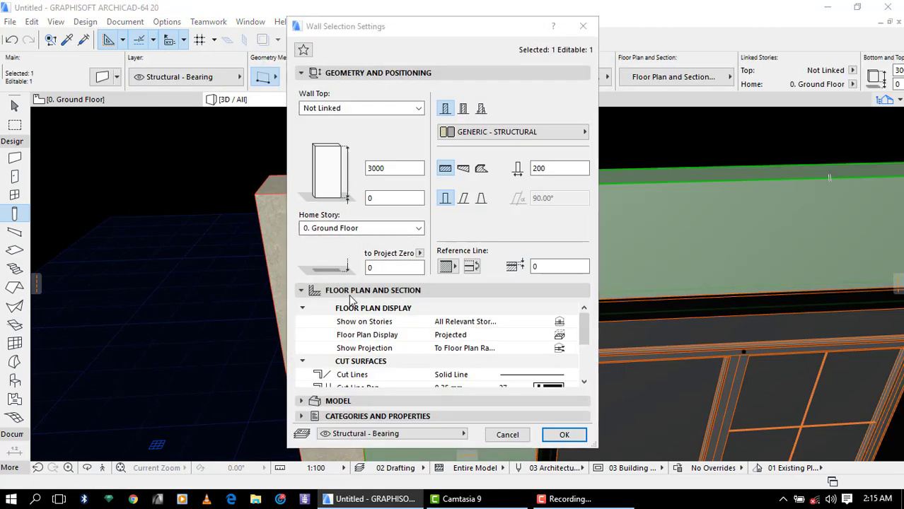
Step: Enable all three surface overrides, set them to Stucco - White Fine, and link them
click(332, 401)
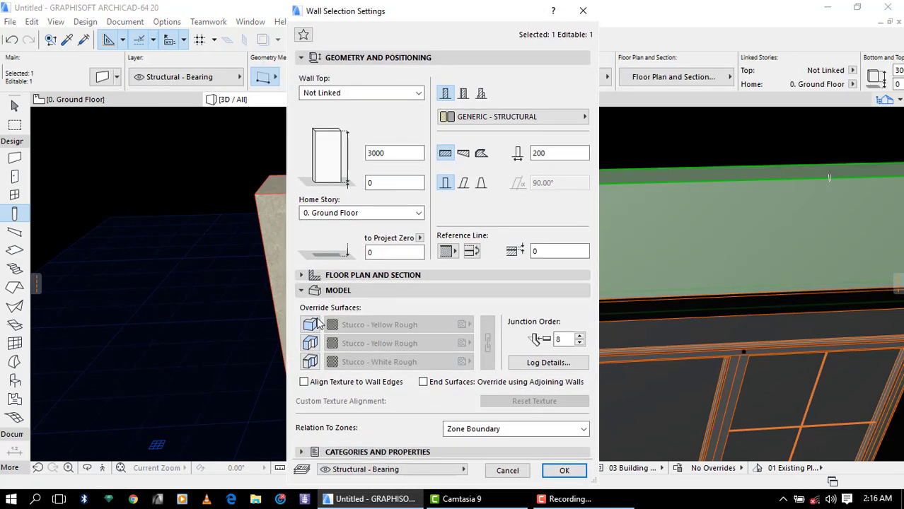
click(309, 324)
click(310, 343)
click(310, 361)
click(469, 361)
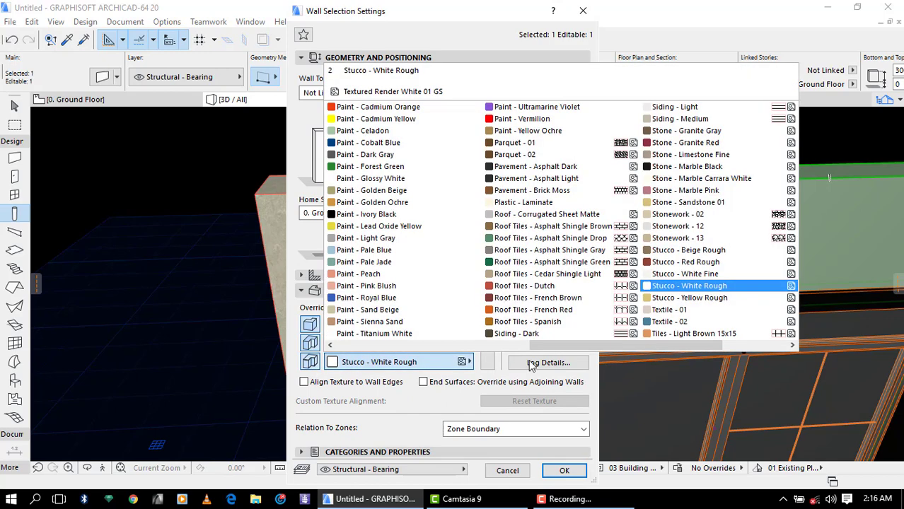
scroll(585, 233, down, 1)
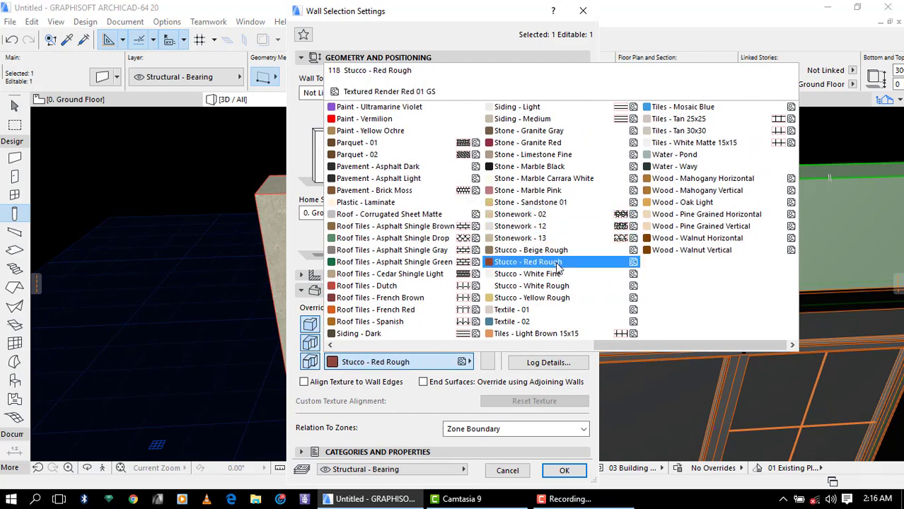
click(555, 275)
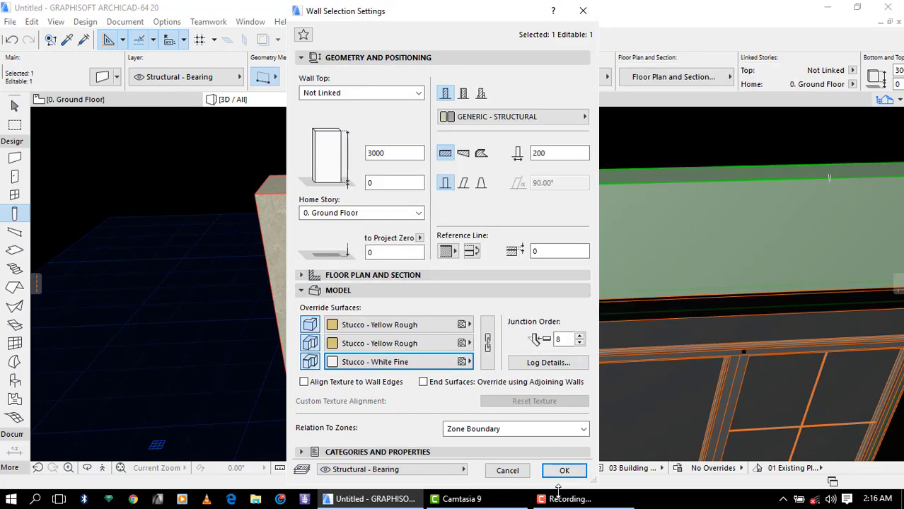
click(488, 342)
click(565, 470)
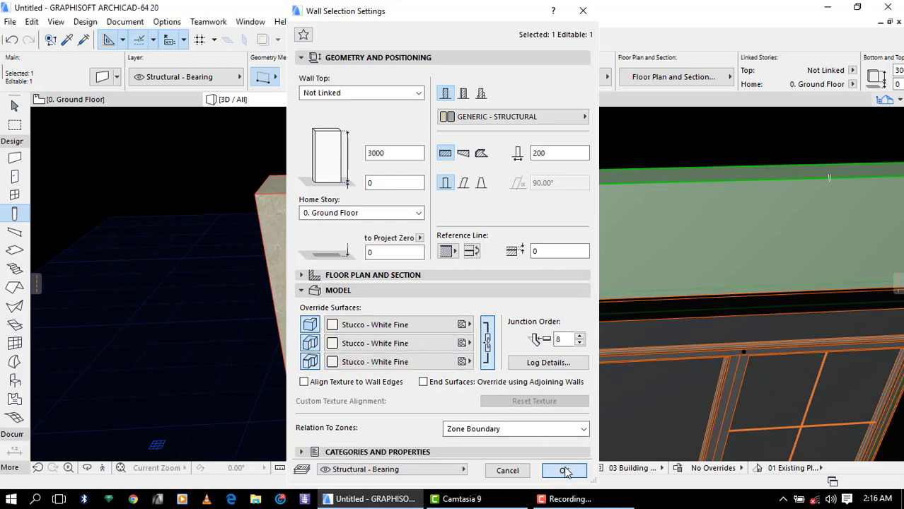
Step: Change the column's override surface to Paint - Dark Gray
key(Escape)
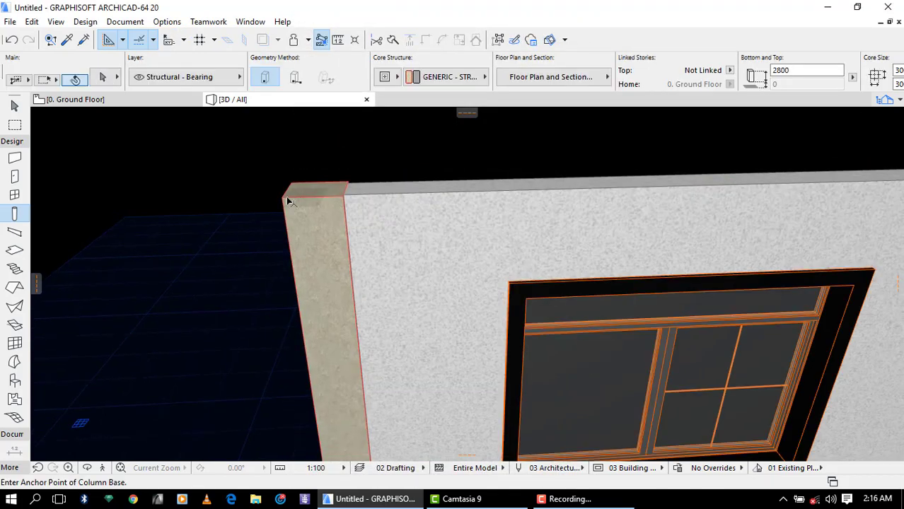
shift+click(305, 195)
click(102, 78)
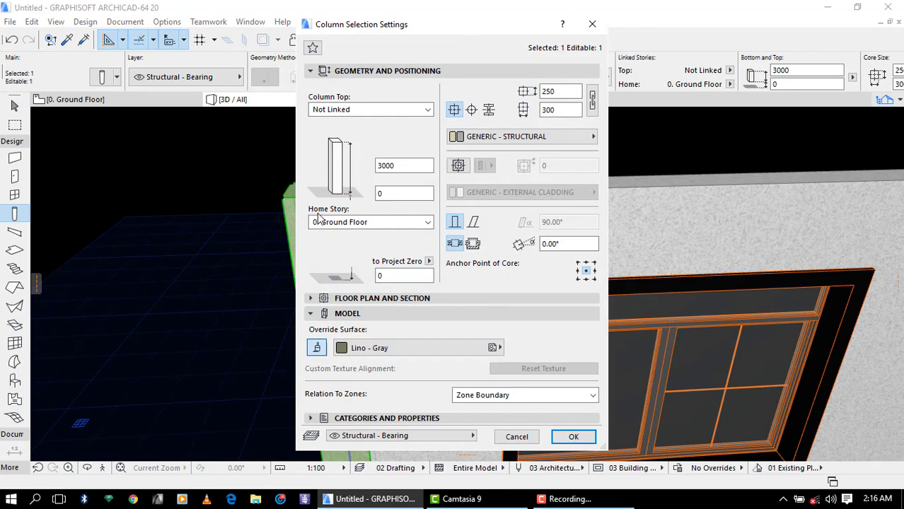
click(389, 346)
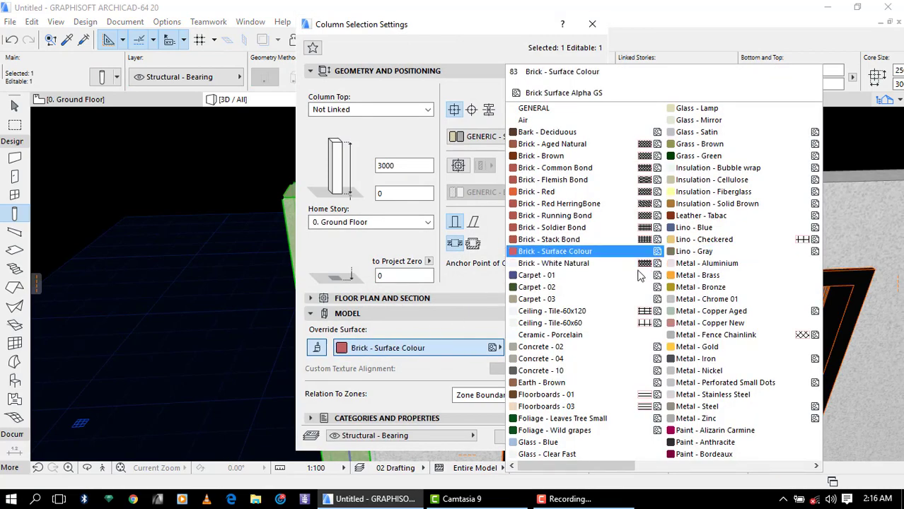
scroll(617, 268, down, 2)
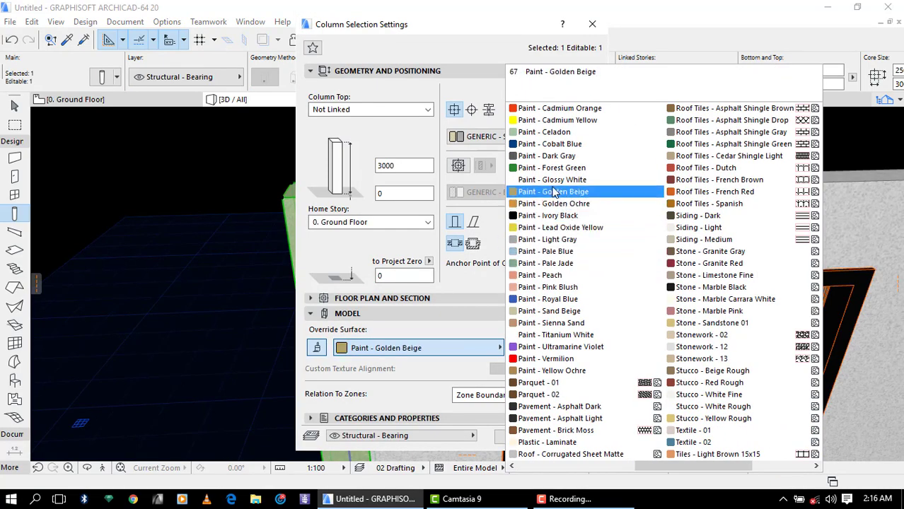
click(569, 156)
click(573, 435)
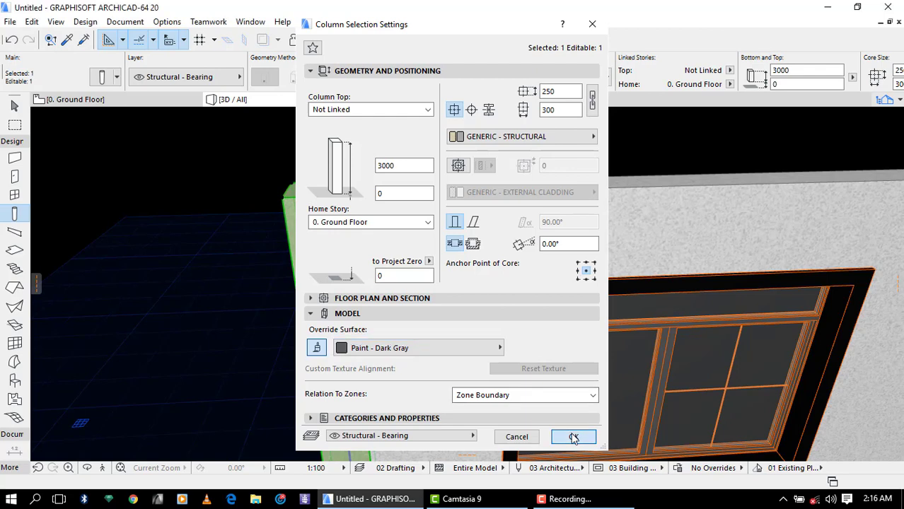
Step: Return to the 0. Ground Floor plan
scroll(469, 219, up, 2)
scroll(452, 226, down, 5)
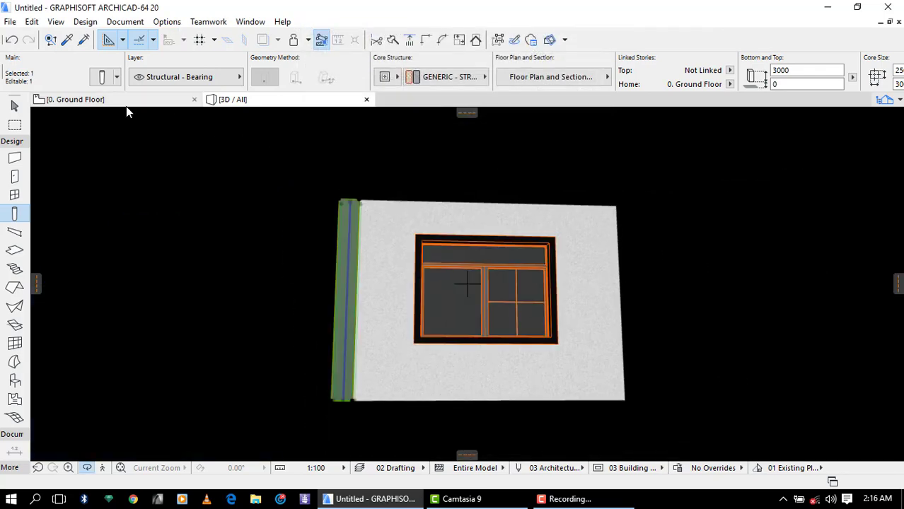
click(126, 101)
Step: Change the column's structure to Circular with a 300 core diameter in its selection settings
right_click(478, 147)
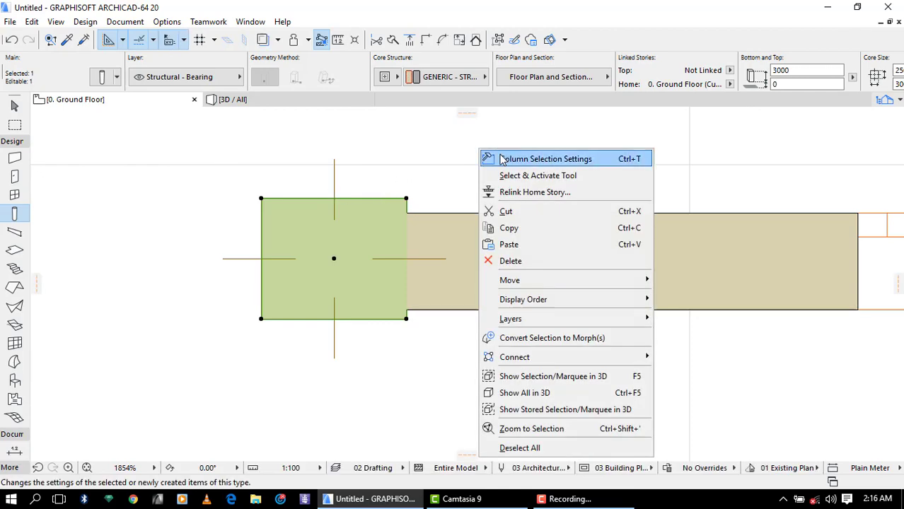
click(509, 157)
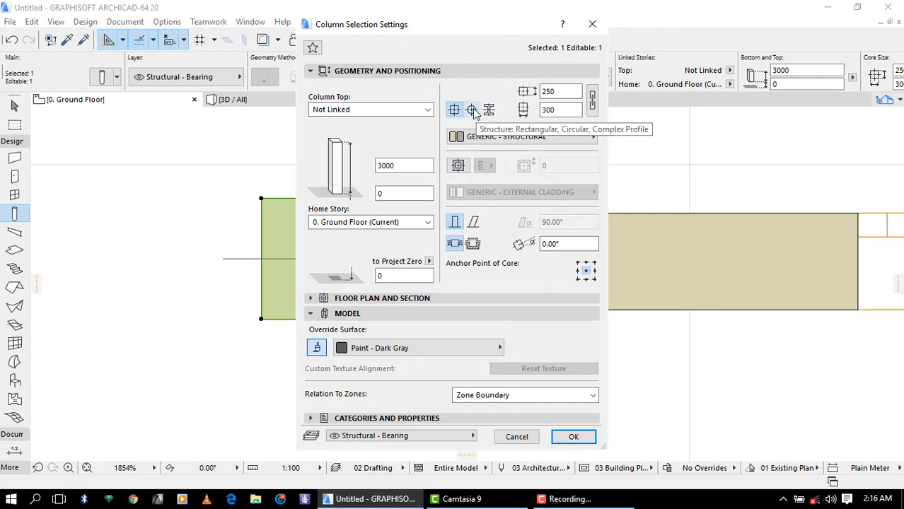
click(471, 111)
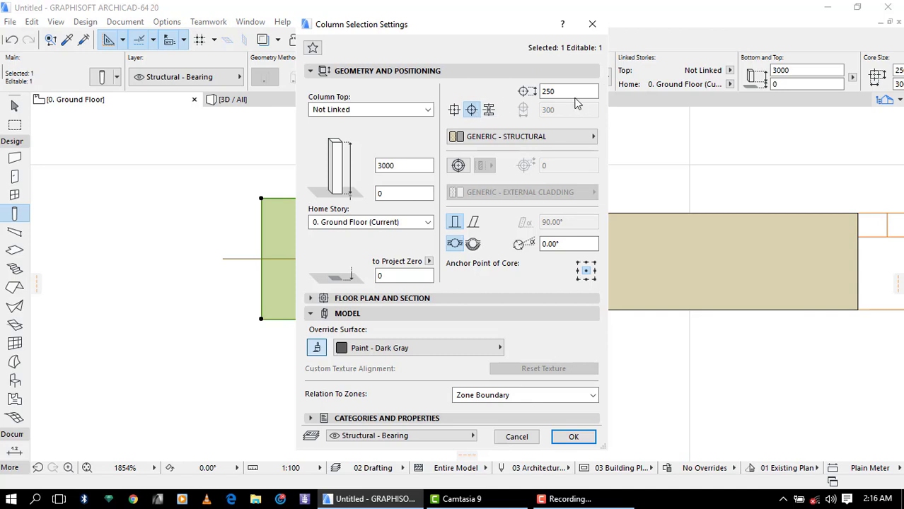
drag(558, 91, 533, 91)
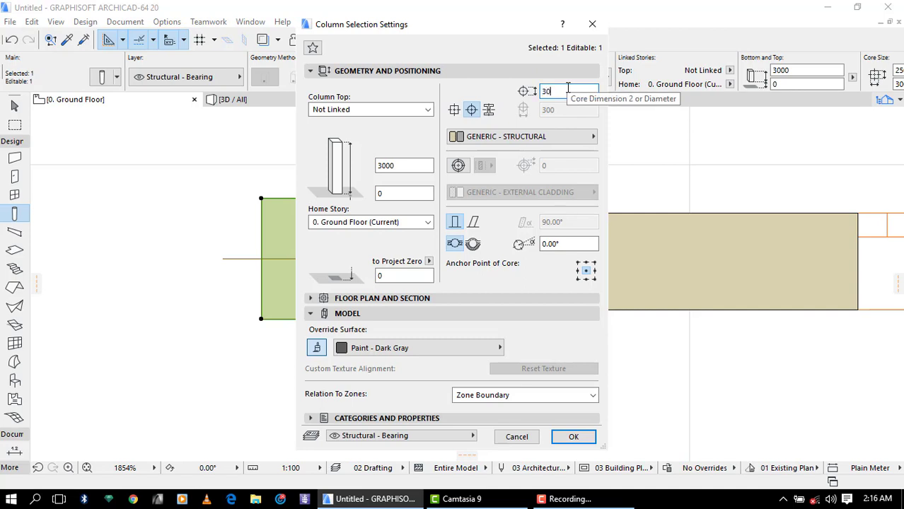
text(300)
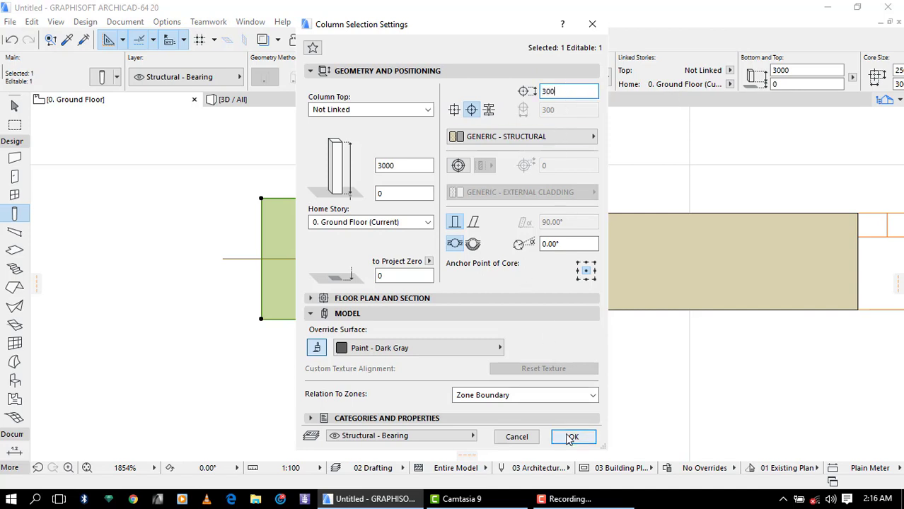
click(573, 436)
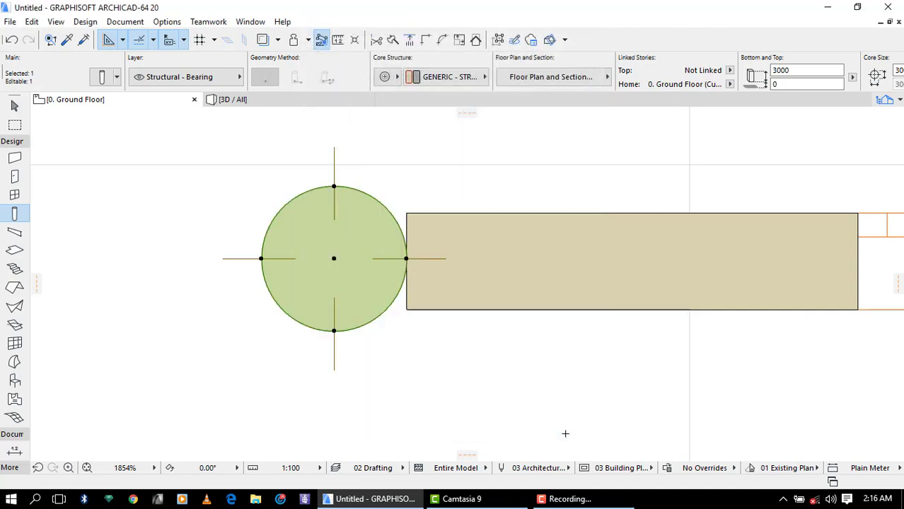
Step: After checking the round column in 3D, switch its section to a Custom complex profile (300 x 300)
click(251, 98)
shift+middle_drag(371, 216, 431, 200)
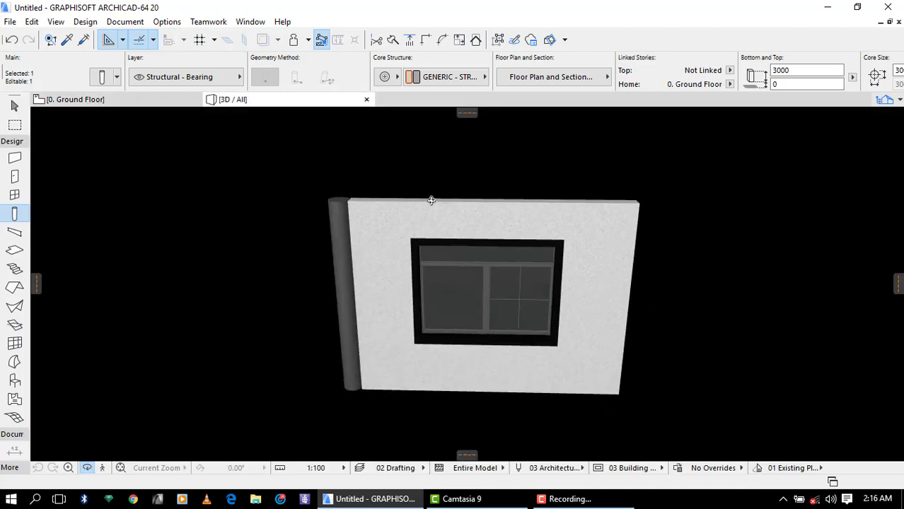
click(127, 101)
right_click(245, 140)
click(275, 151)
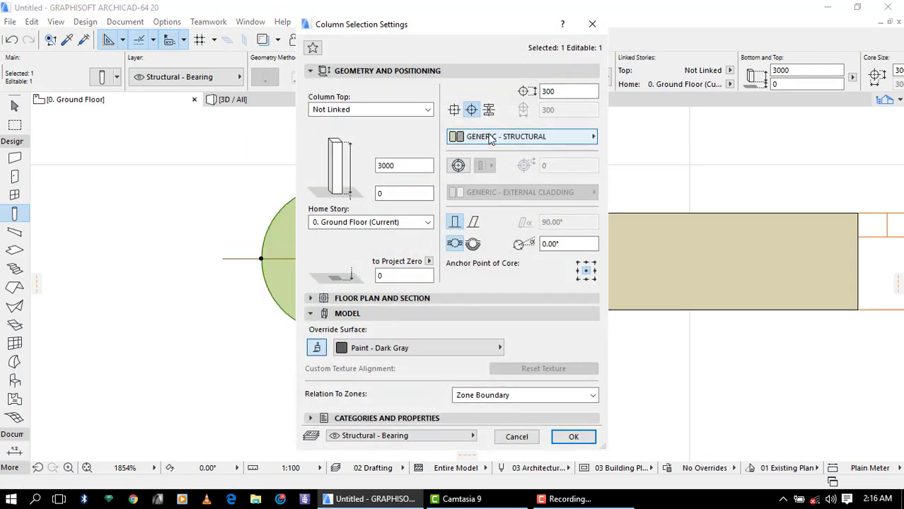
click(490, 112)
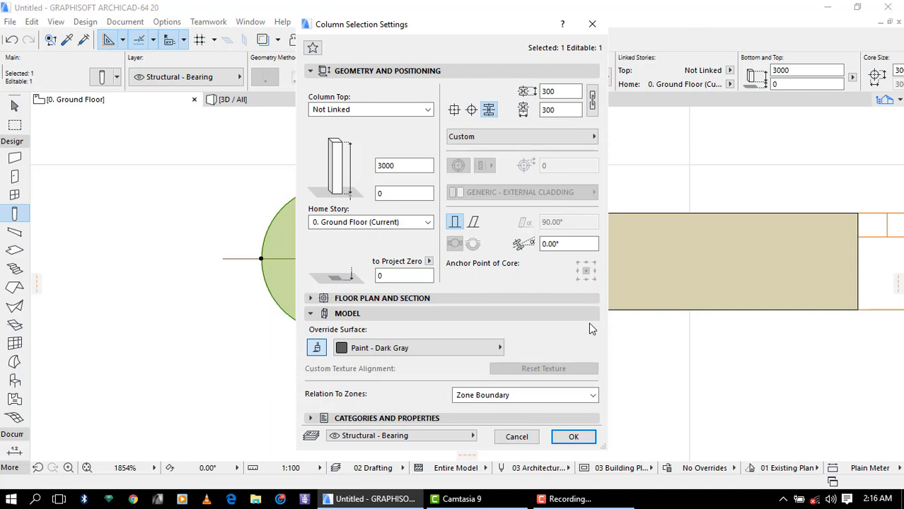
click(573, 437)
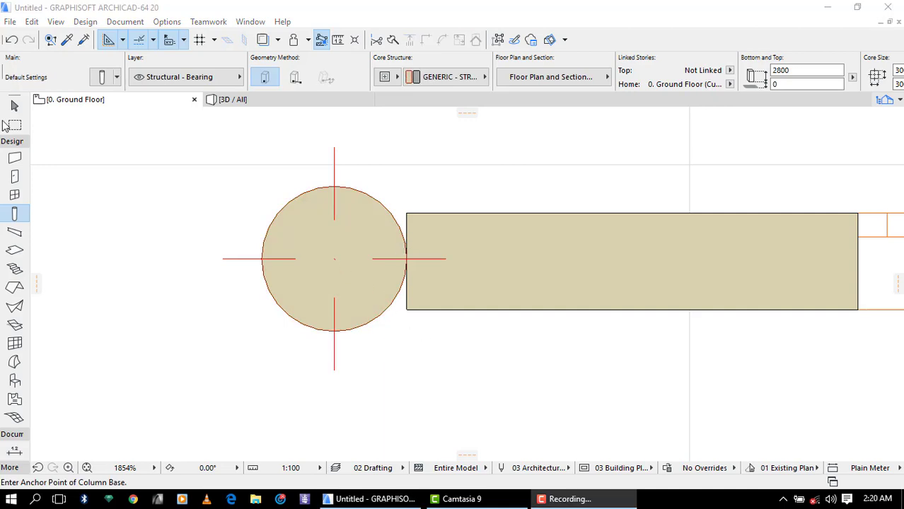
Step: Make the column rectangular and slanted, with Insulation - Solid Brown as its override surface
key(ctrl+a)
right_click(275, 162)
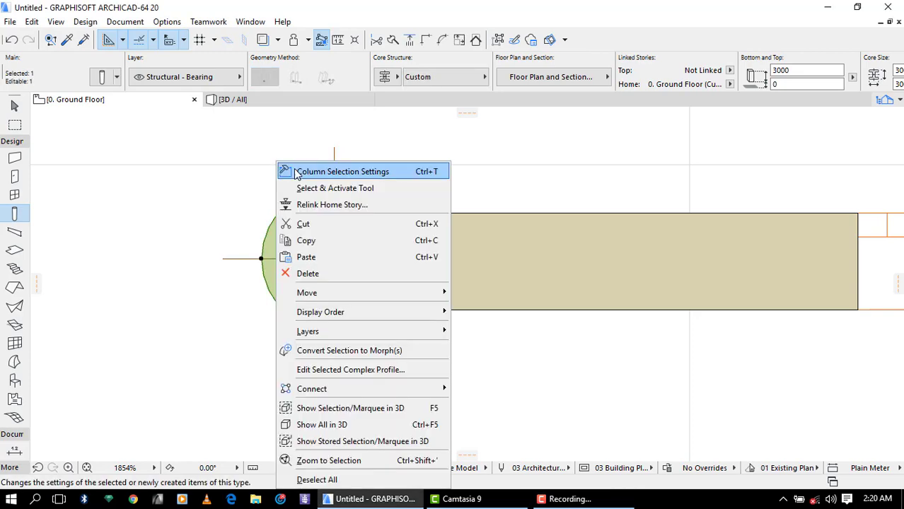
click(296, 175)
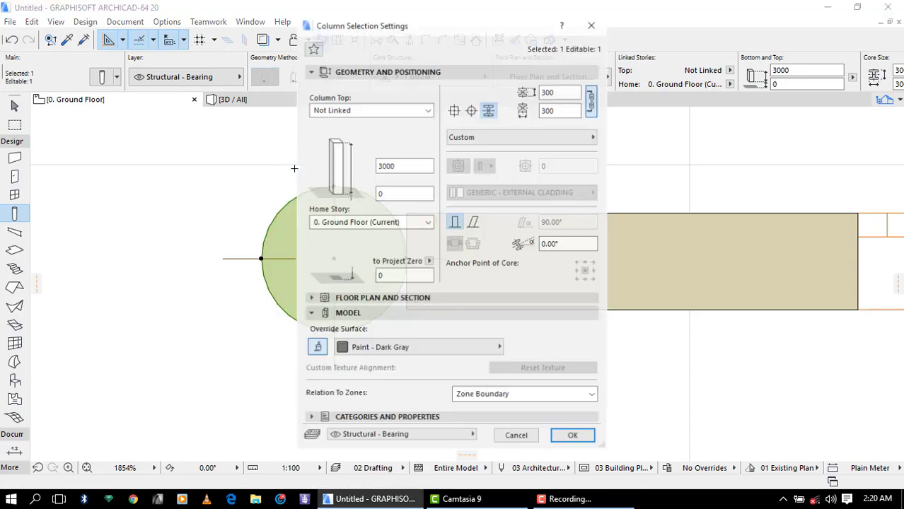
click(454, 111)
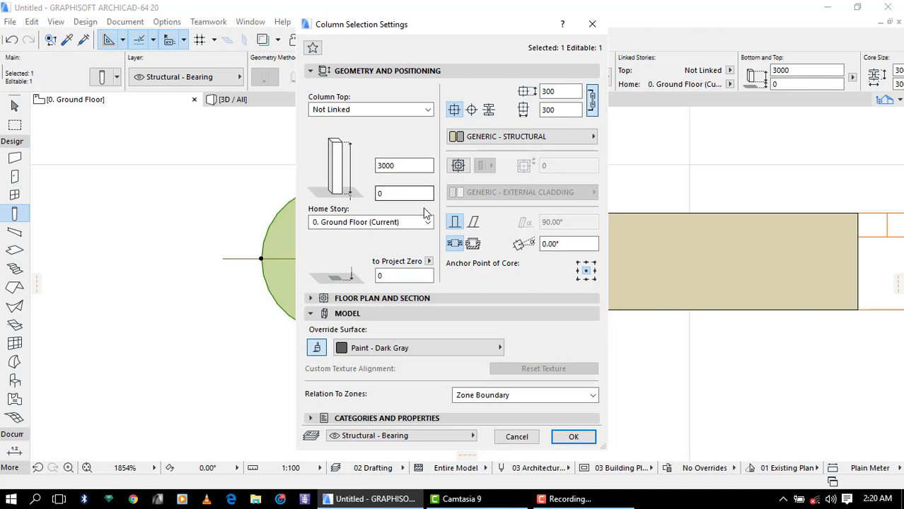
click(473, 222)
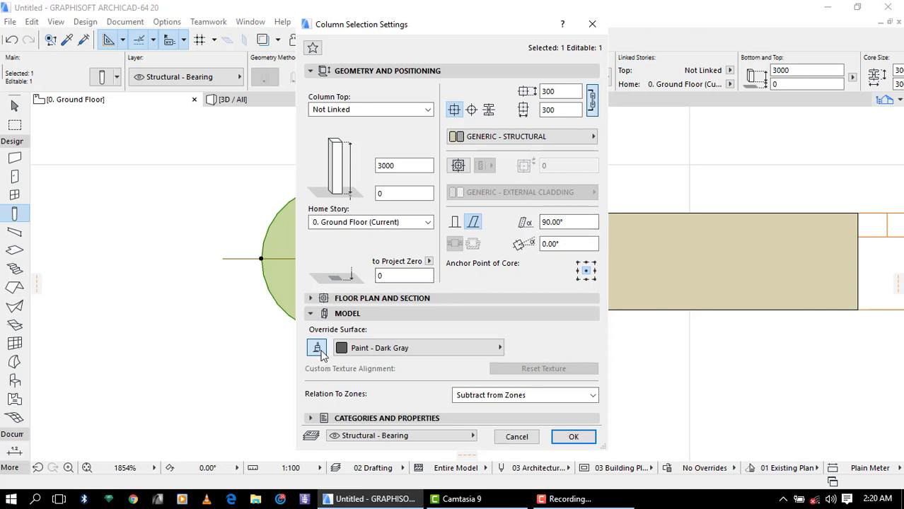
click(345, 348)
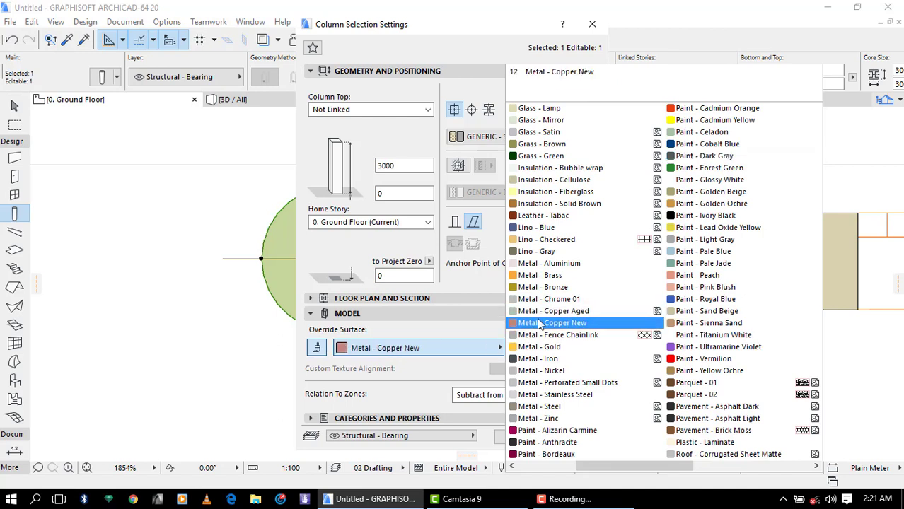
click(578, 204)
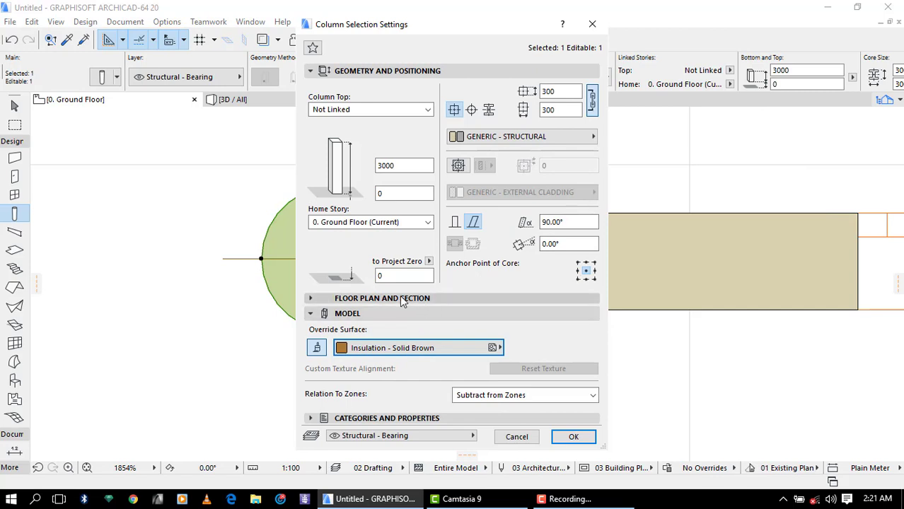
Step: Keep GENERIC - STRUCTURAL as the column core, set it as a slanted column, and apply
click(367, 300)
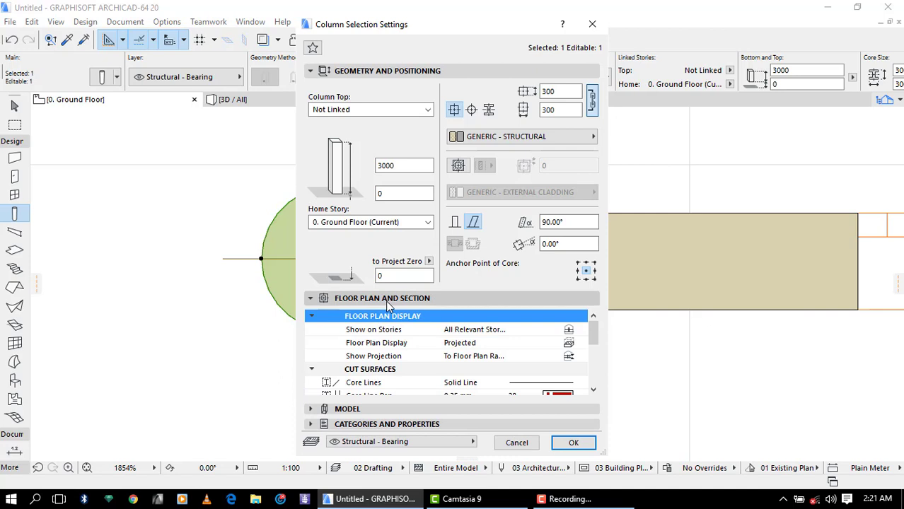
scroll(480, 373, down, 1)
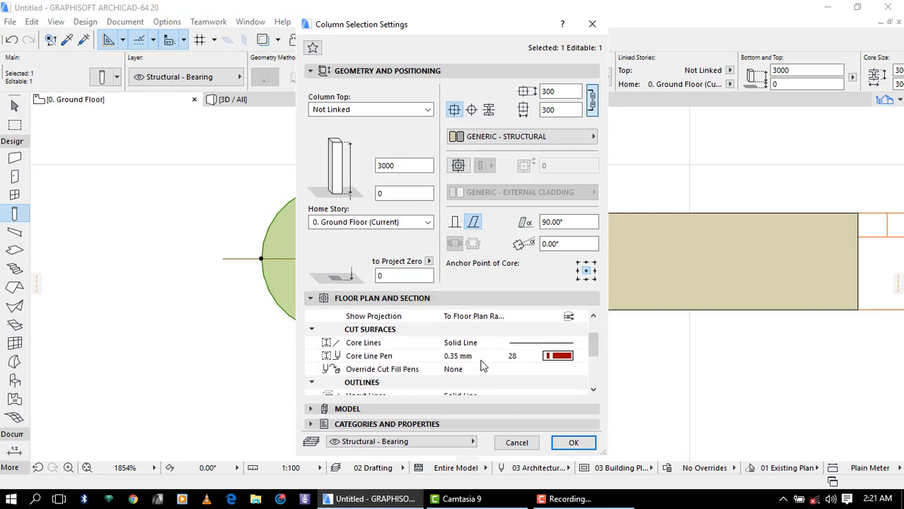
scroll(488, 340, down, 2)
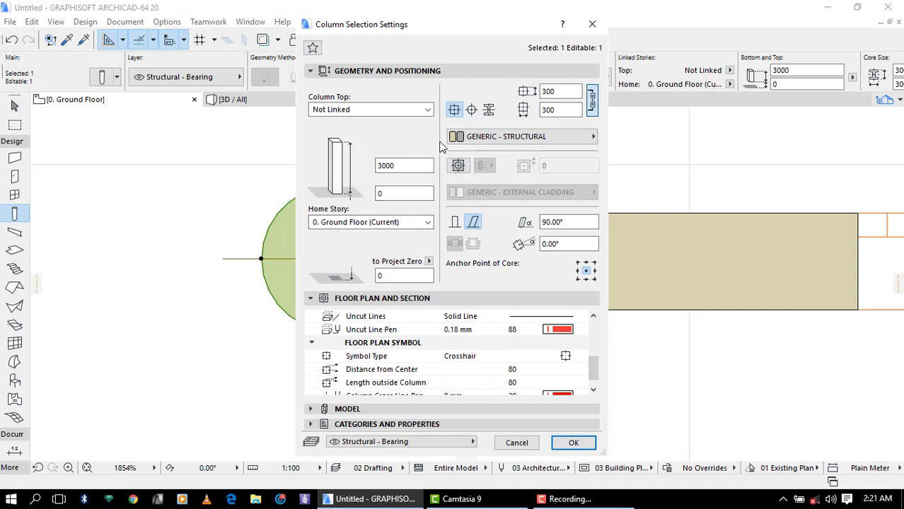
click(485, 138)
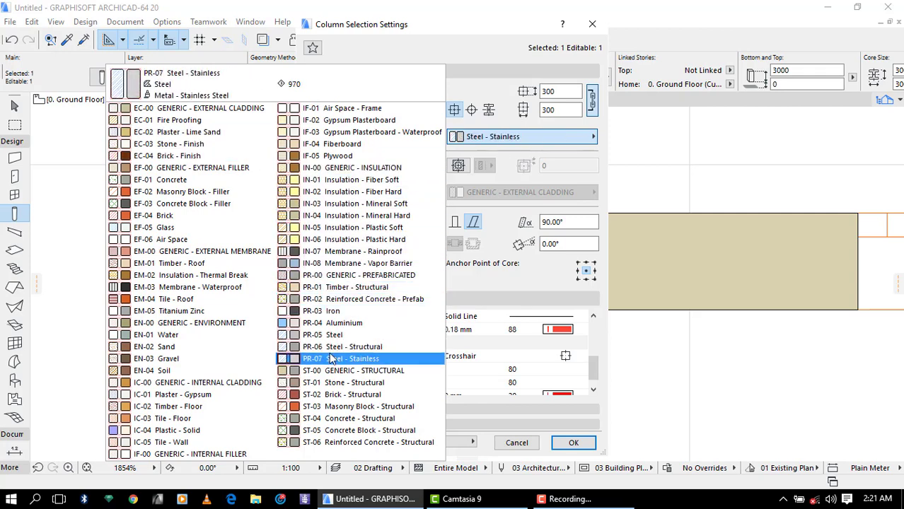
click(483, 145)
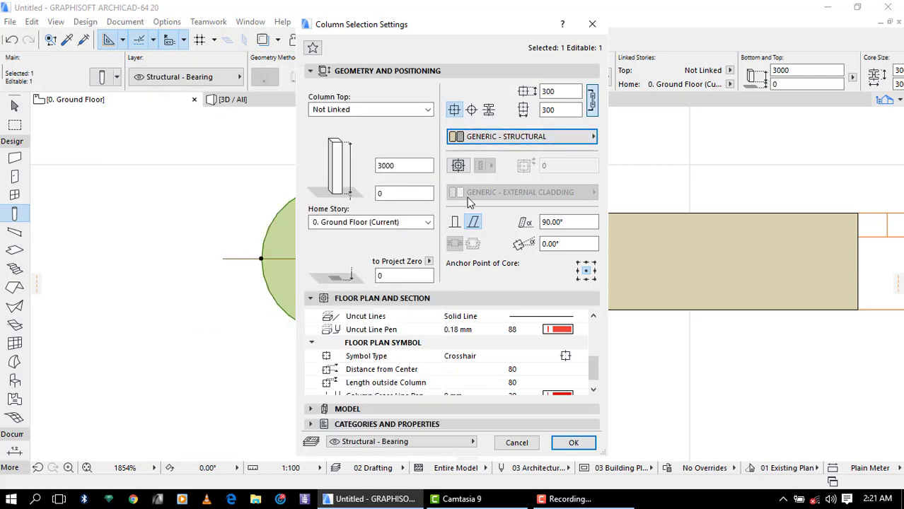
click(473, 222)
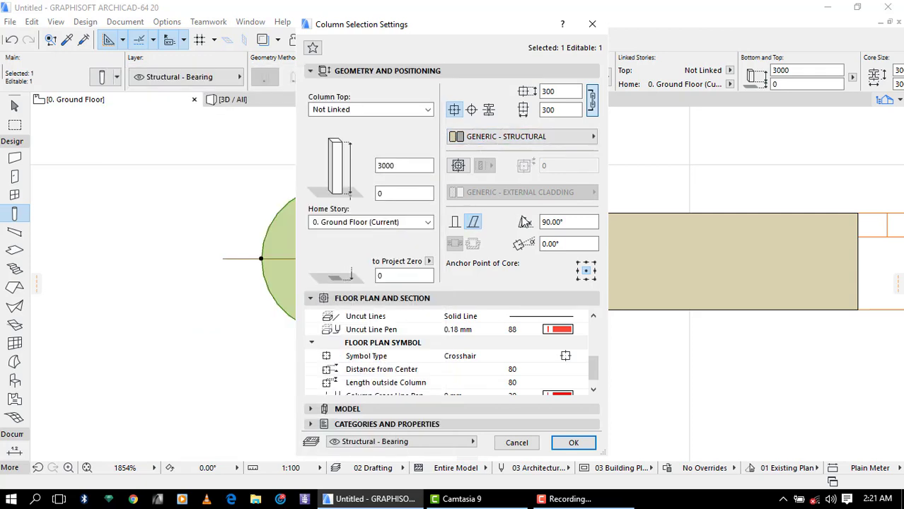
click(569, 222)
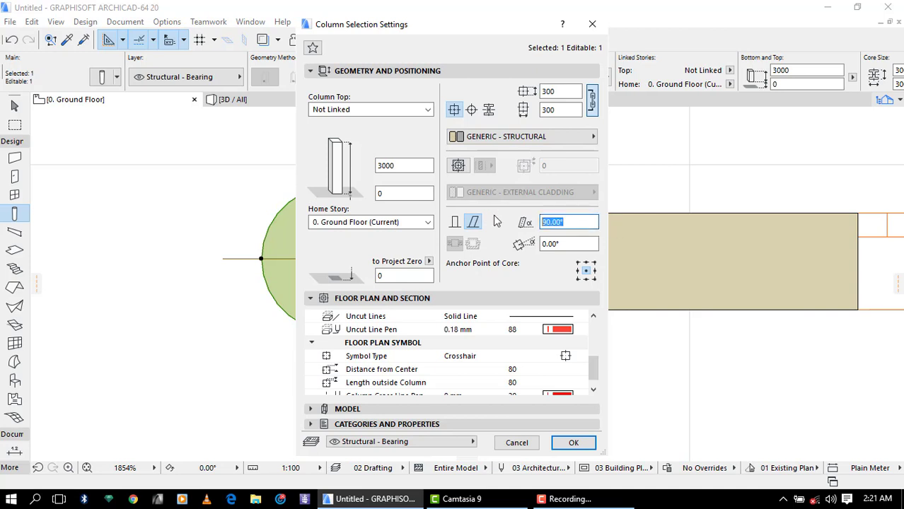
click(573, 442)
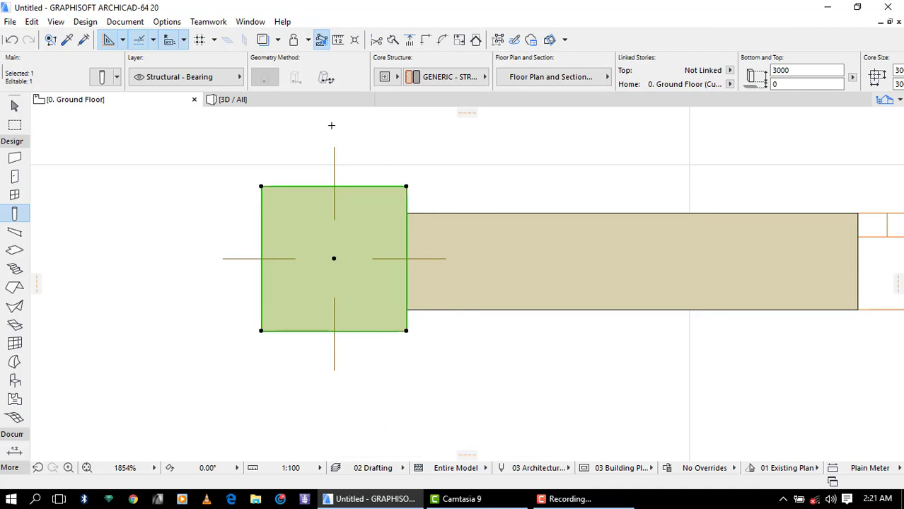
Step: Set the wall-end column's slant angle to 85° and view it leaning in 3D
click(250, 103)
shift+middle_drag(369, 269, 402, 161)
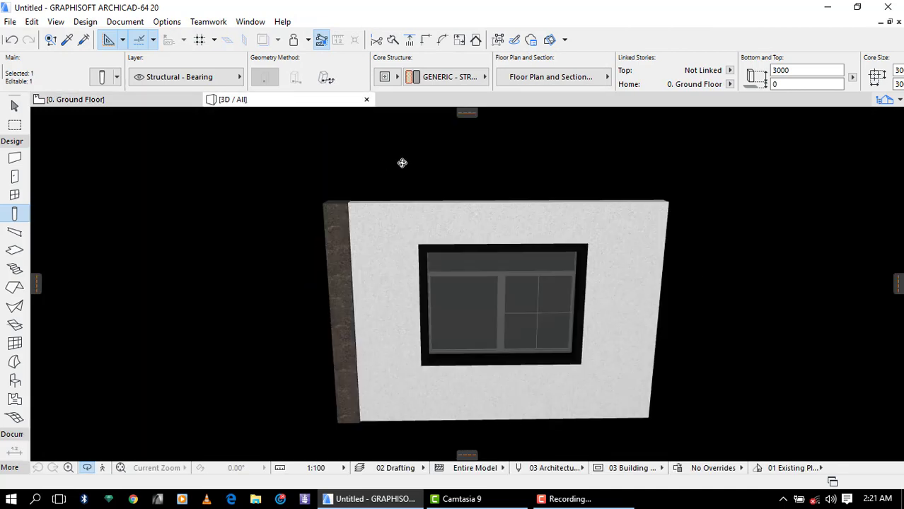
shift+middle_drag(375, 222, 327, 171)
scroll(326, 171, up, 2)
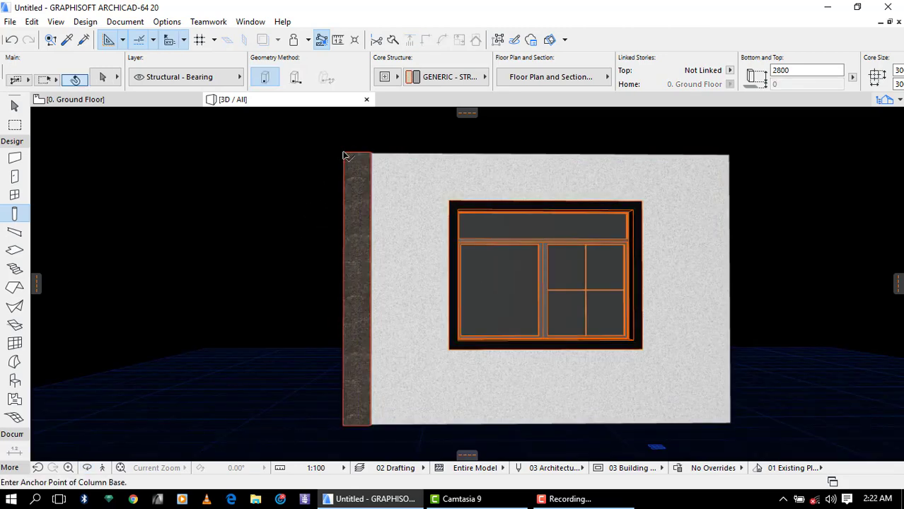
right_click(345, 156)
click(358, 163)
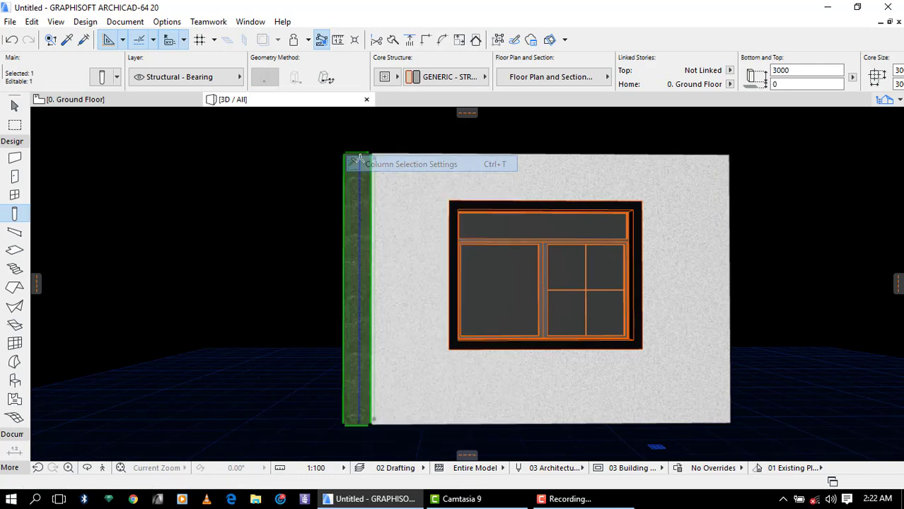
drag(577, 222, 493, 222)
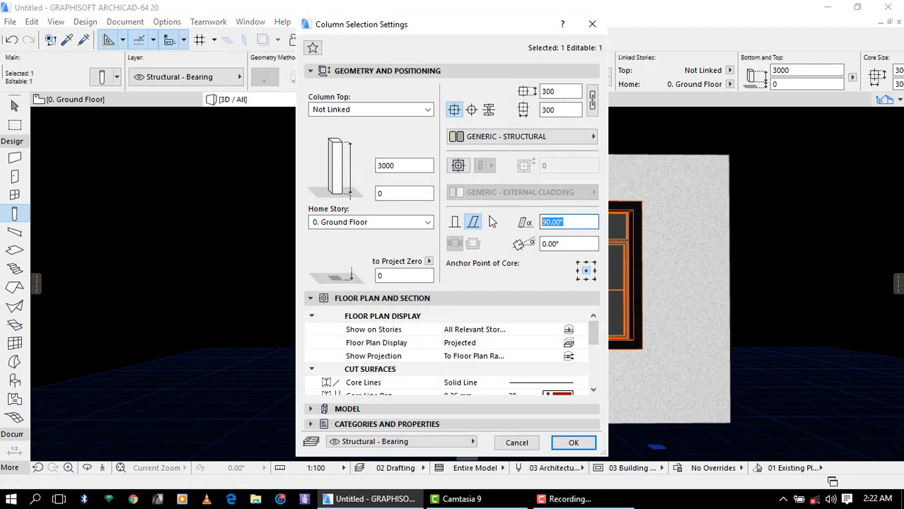
text(85)
key(Return)
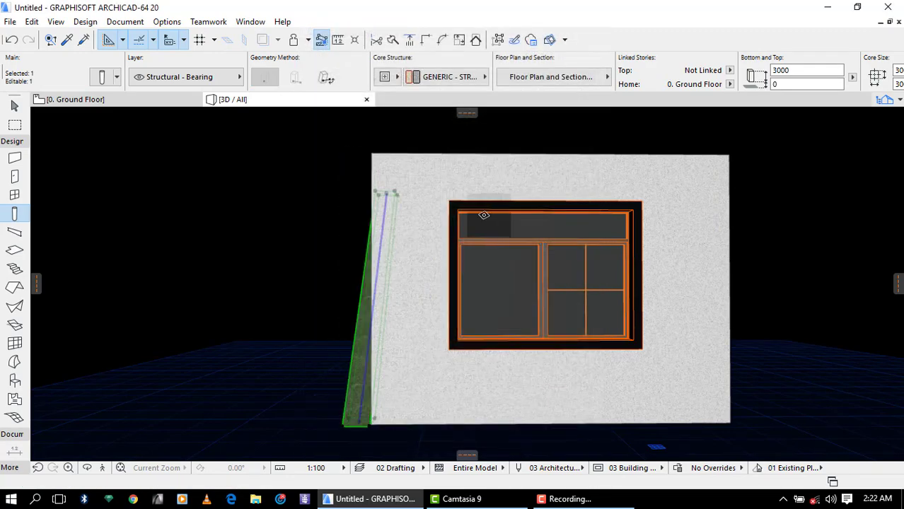
shift+middle_drag(486, 218, 304, 214)
Step: Drag a copy of the slanted column from its corner to the wall's right end
click(134, 101)
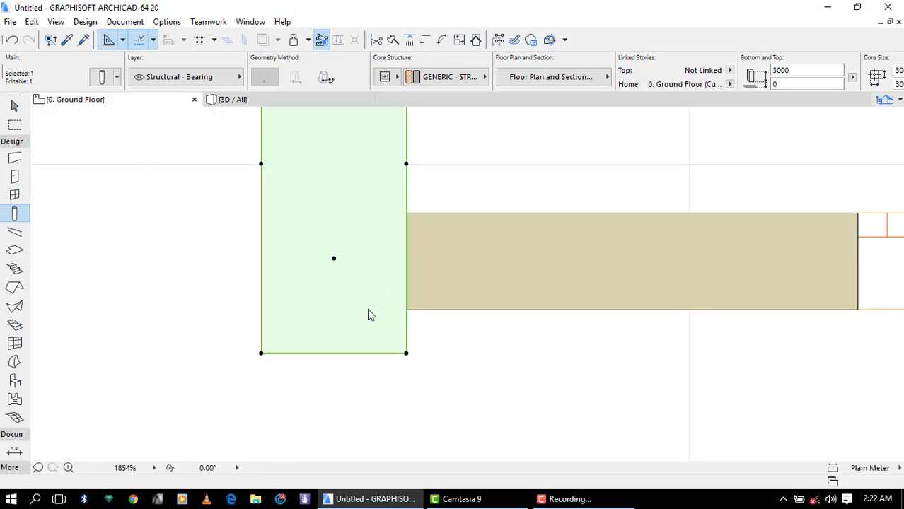
scroll(317, 330, down, 3)
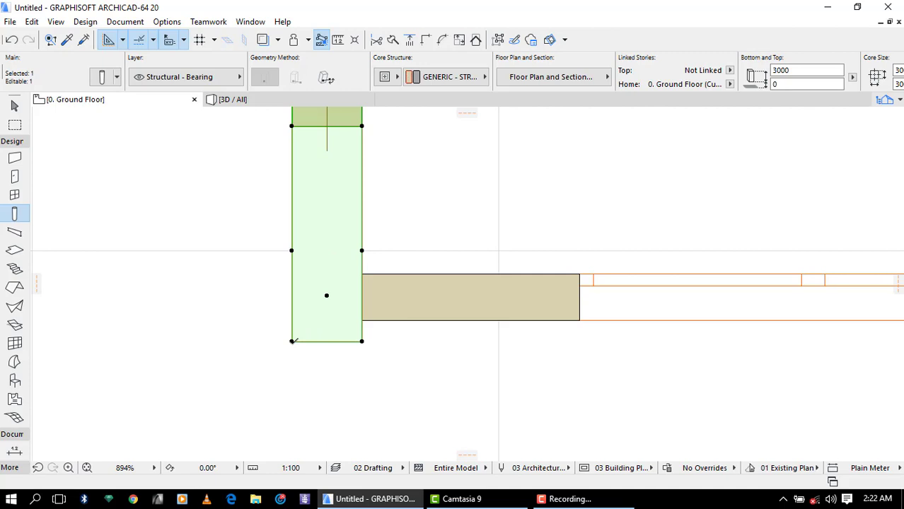
key(ctrl+shift+d)
click(292, 341)
scroll(356, 350, down, 3)
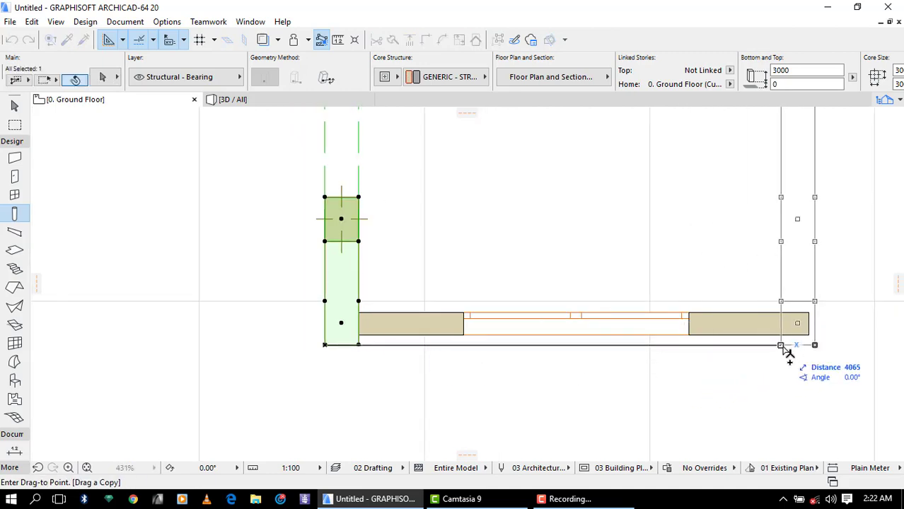
click(809, 345)
key(Escape)
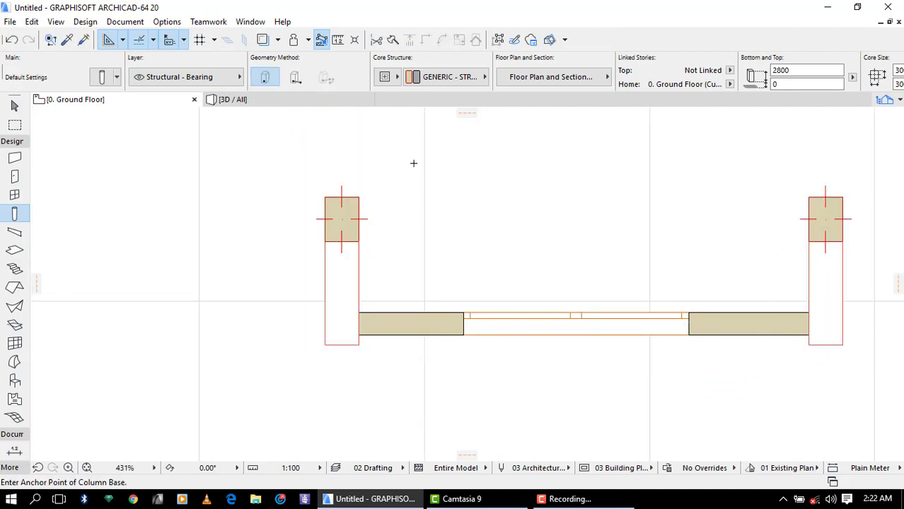
Step: Orbit the 3D view to check both slanted columns
click(264, 104)
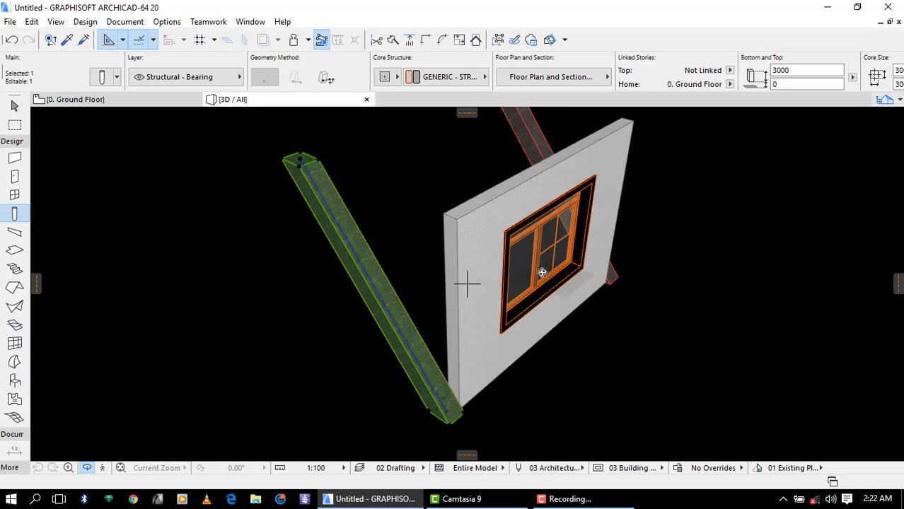
shift+middle_drag(468, 282, 478, 262)
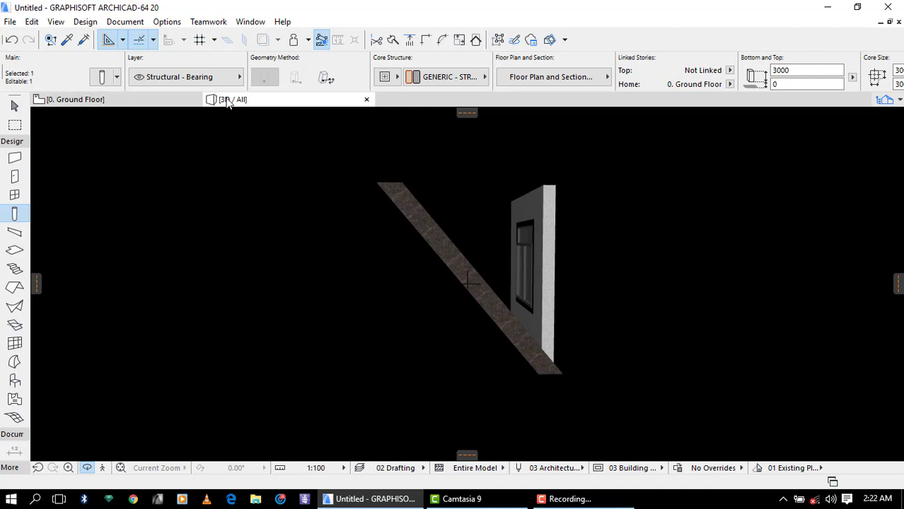
click(189, 100)
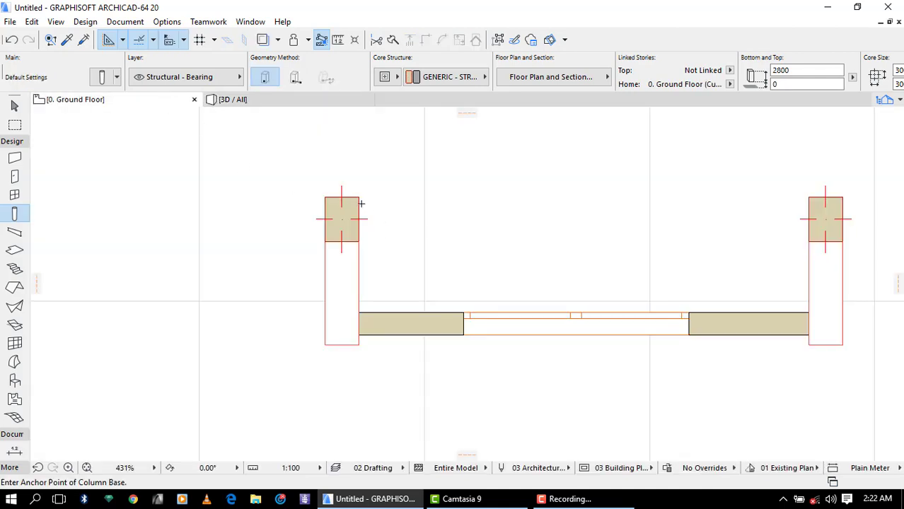
Step: Select both the left and right columns on the ground floor plan
shift+click(359, 202)
key(shift)
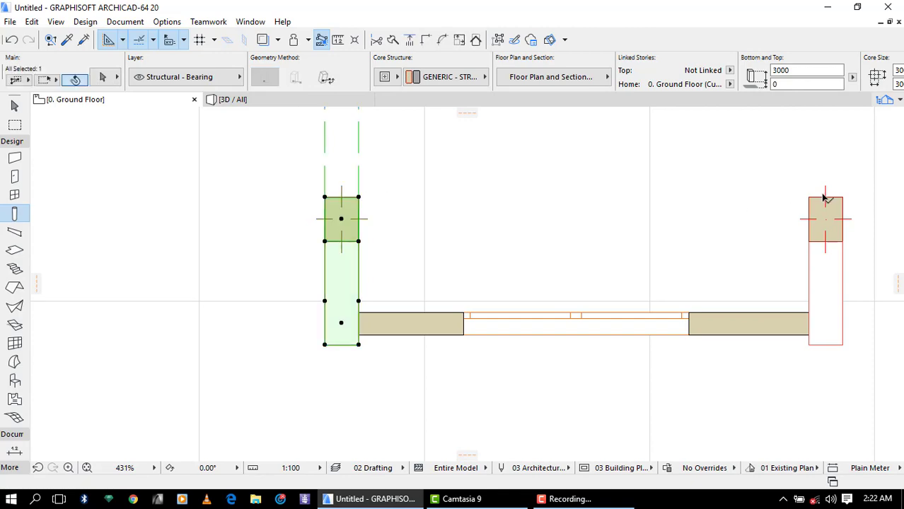
shift+click(815, 205)
right_click(700, 157)
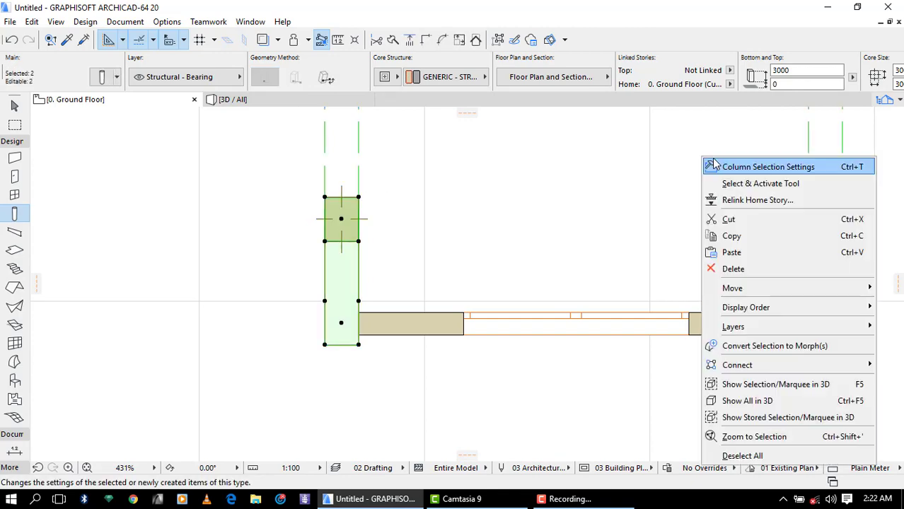
Step: Change both columns' slant angle from 50° to 90°
click(714, 164)
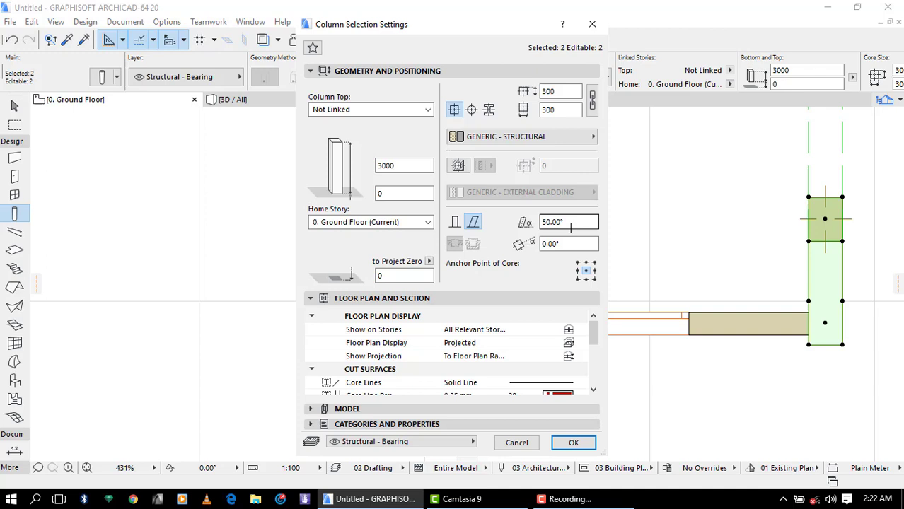
click(570, 225)
text(90)
click(432, 413)
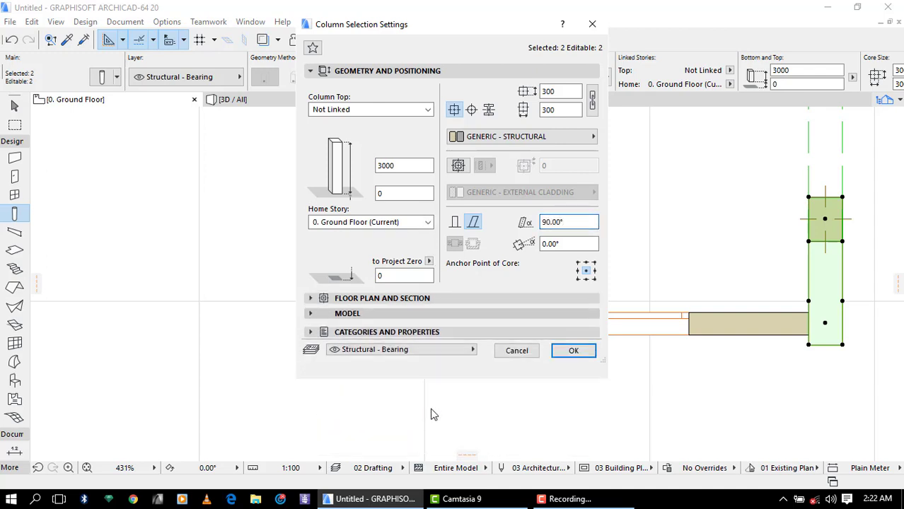
Step: Keep Insulation - Solid Brown as override surface and Structural - Bearing as the layer
click(348, 313)
click(369, 348)
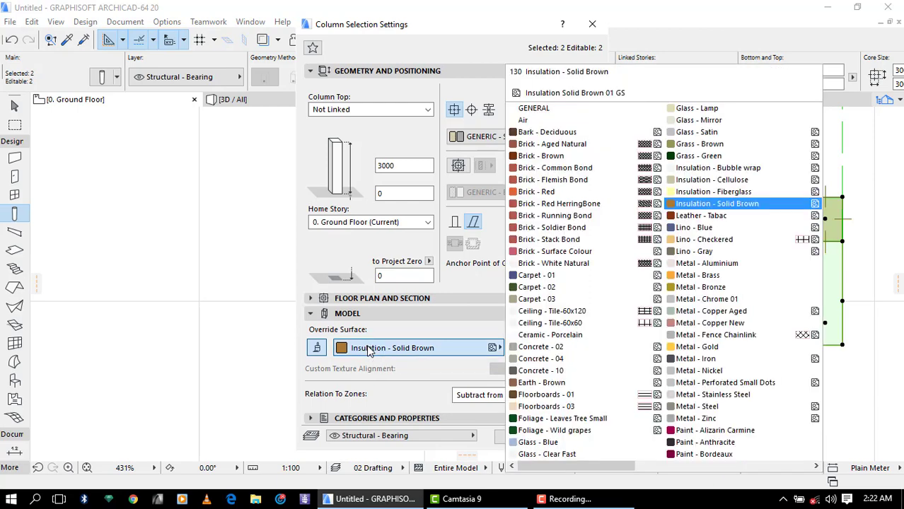
click(428, 342)
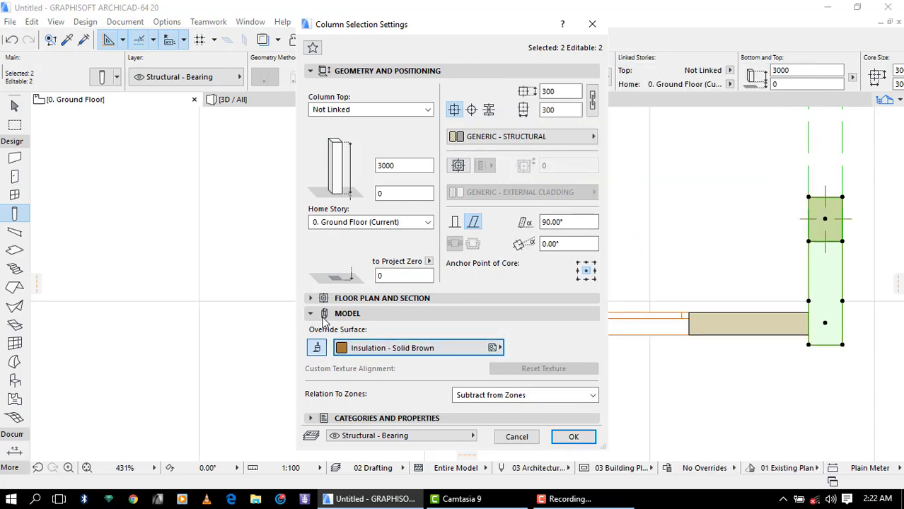
click(361, 313)
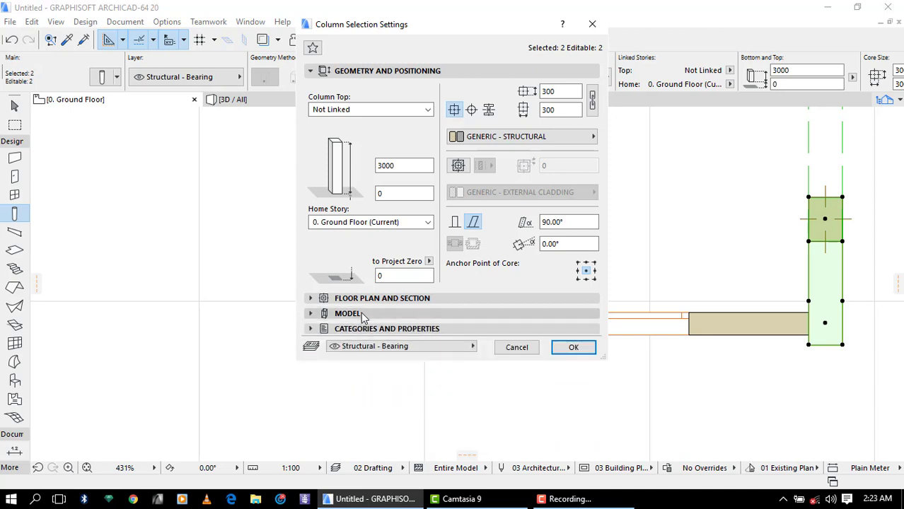
click(369, 348)
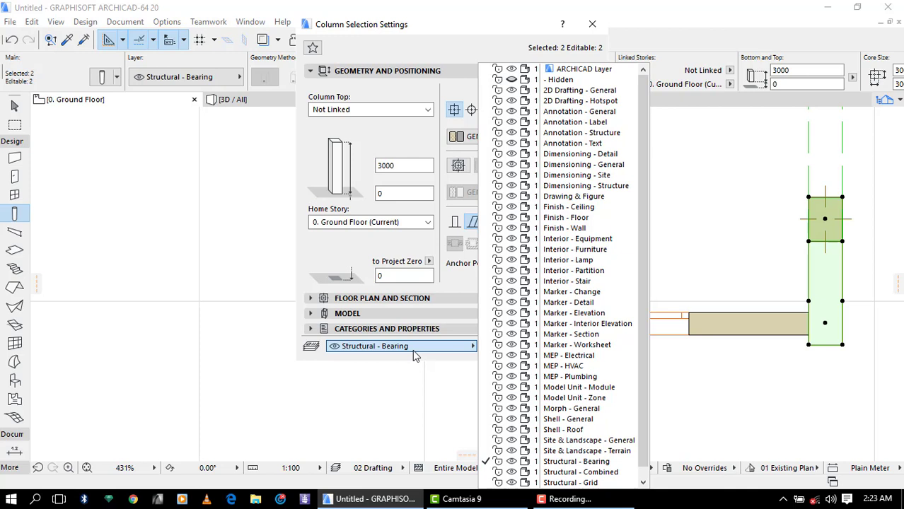
click(366, 348)
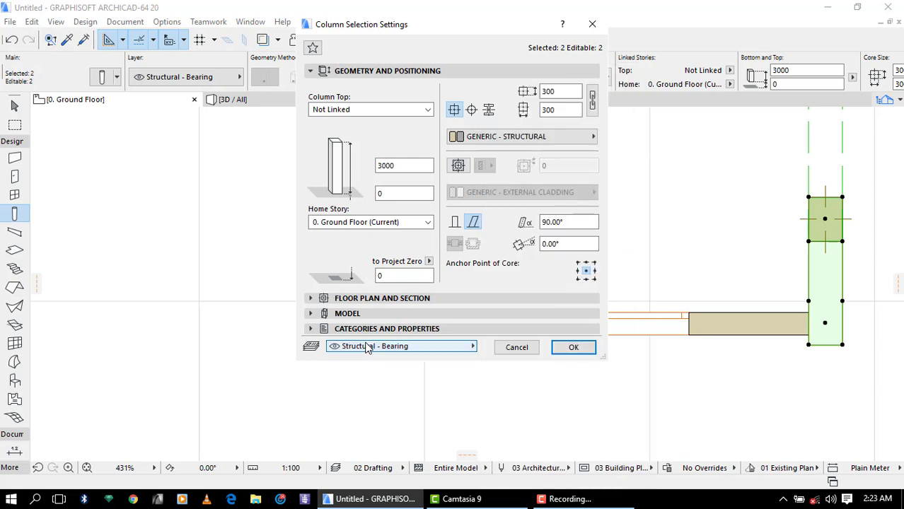